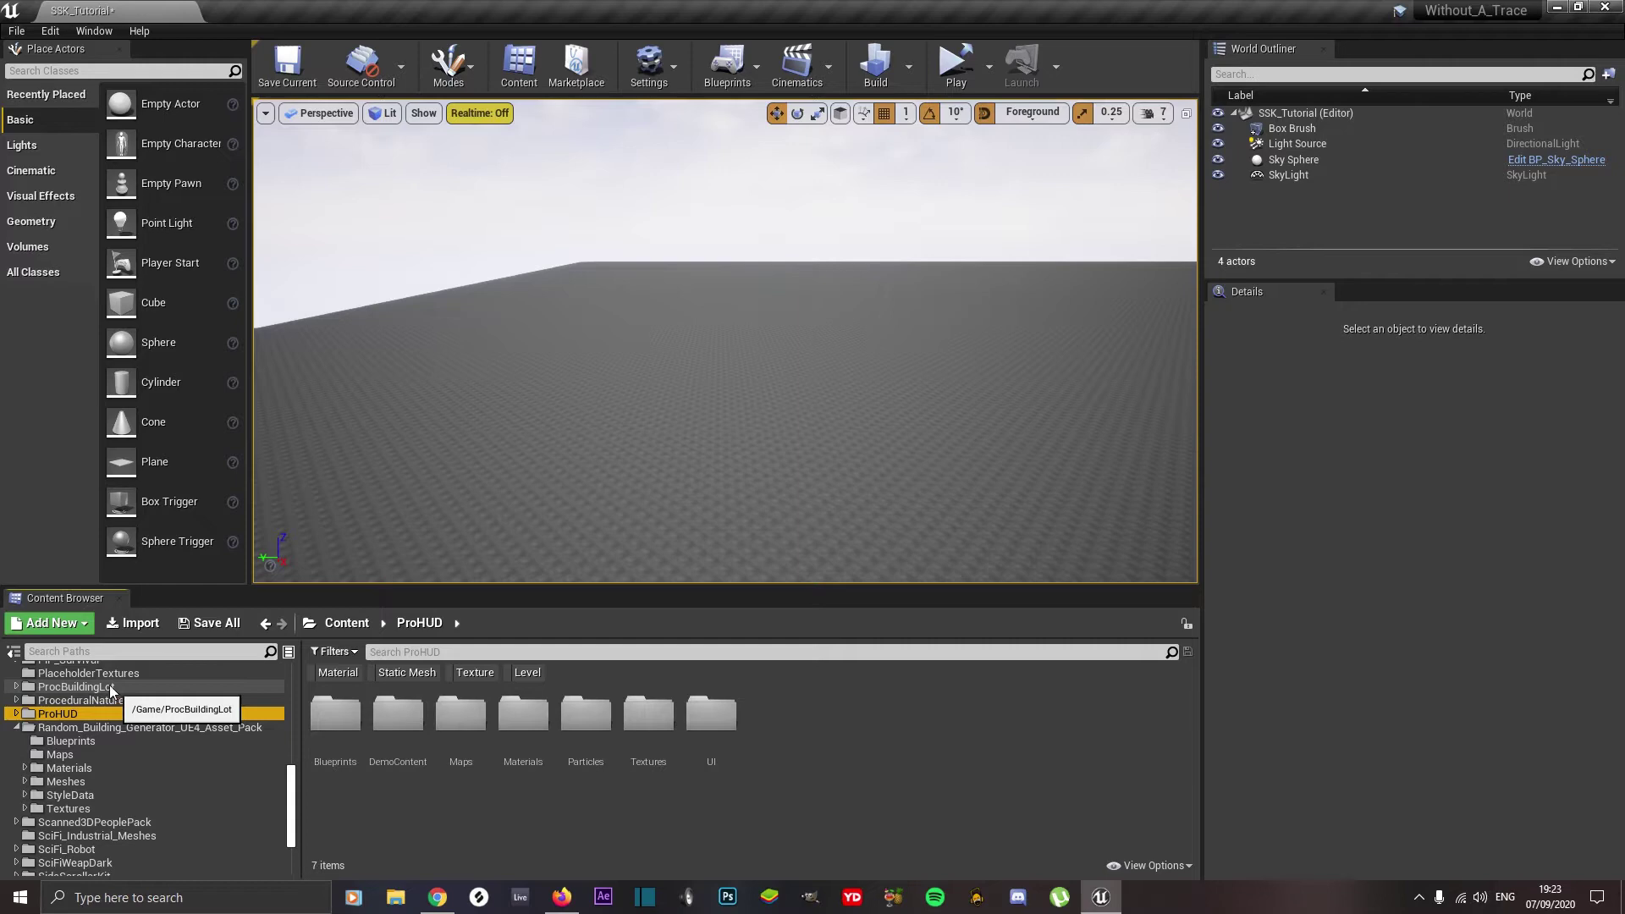
- Place the ProcBuildingLot blueprint from the Random_Building_Generator_UE4_Asset_Pack Blueprints folder onto the level floor
{"action": "left_click", "coordinate": [53, 729]}
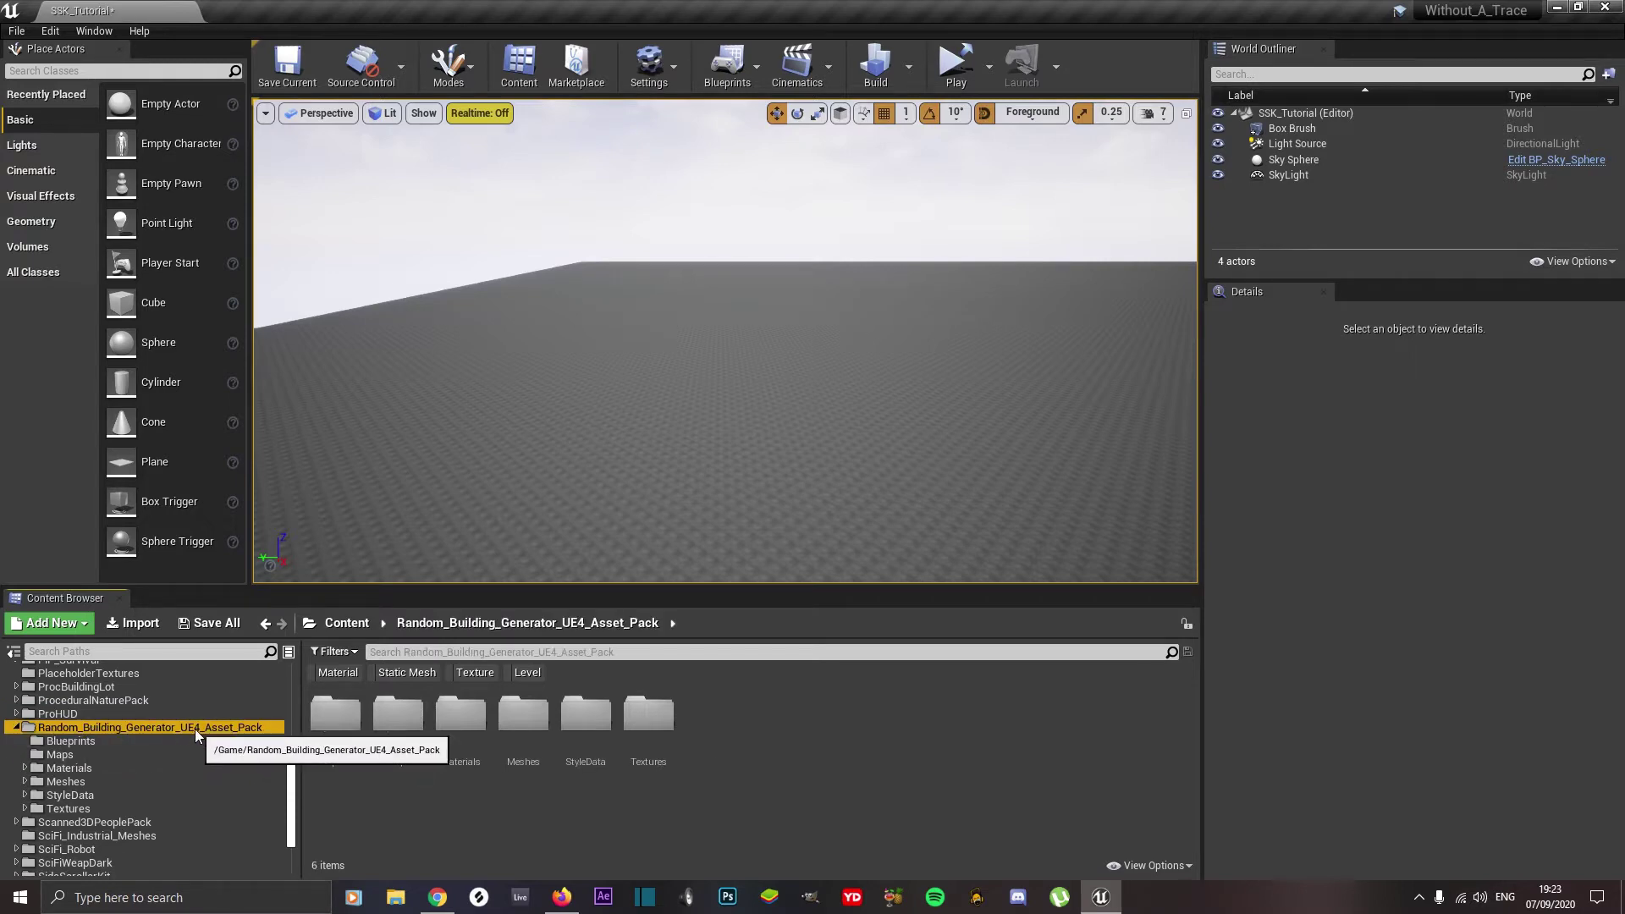
{"action": "left_click", "coordinate": [68, 742]}
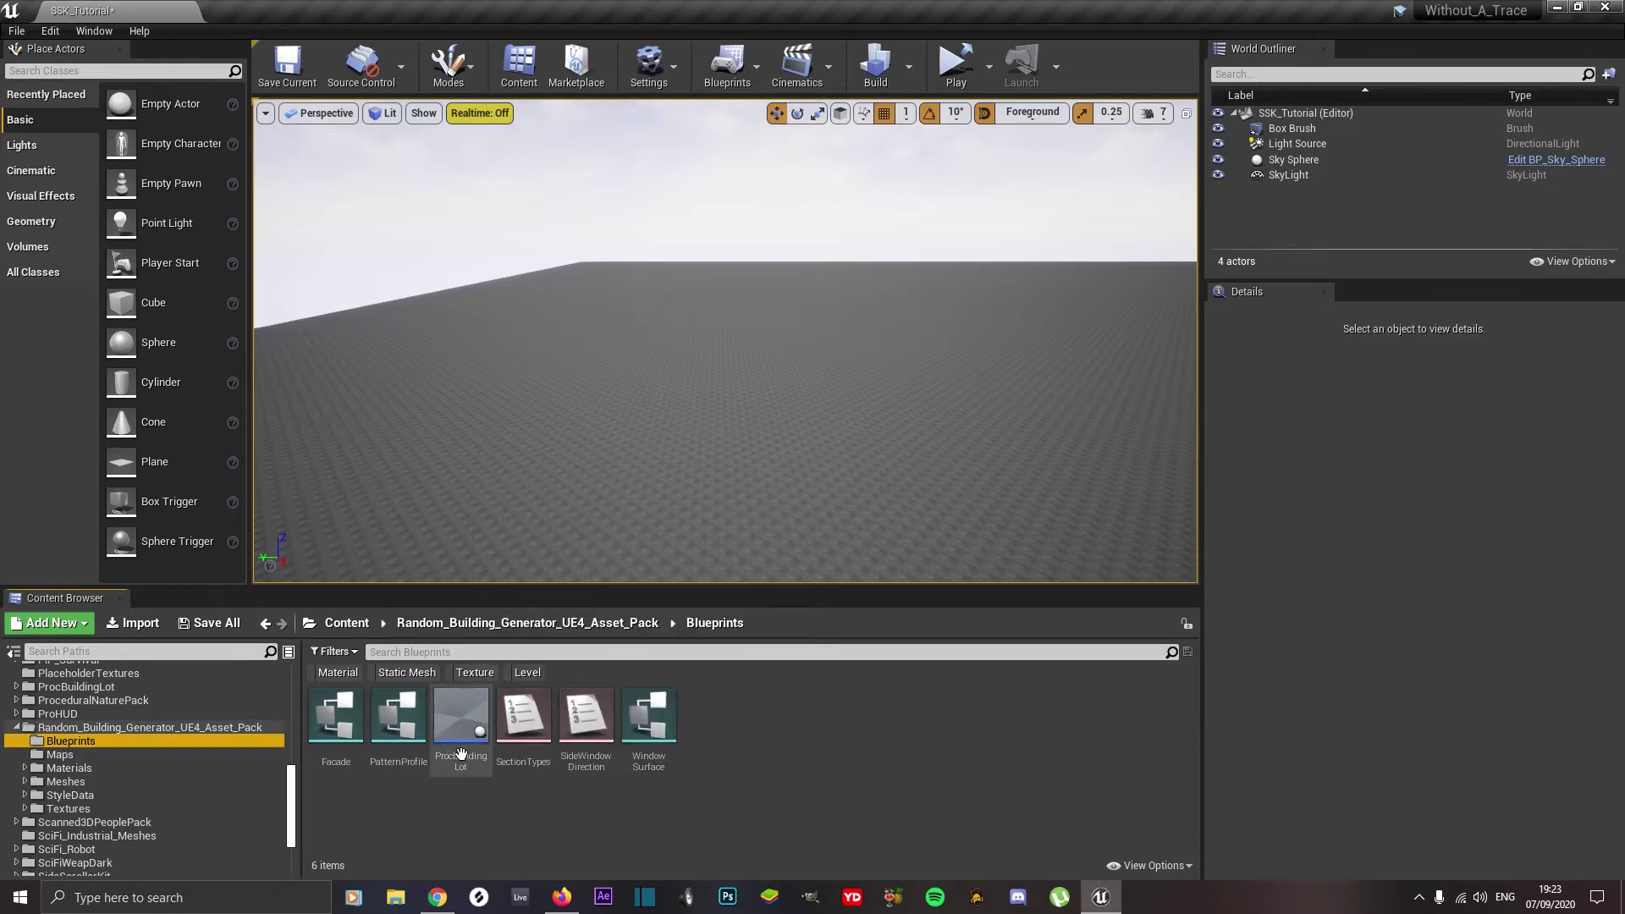
{"action": "left_click_drag", "start_coordinate": [463, 722], "coordinate": [690, 450]}
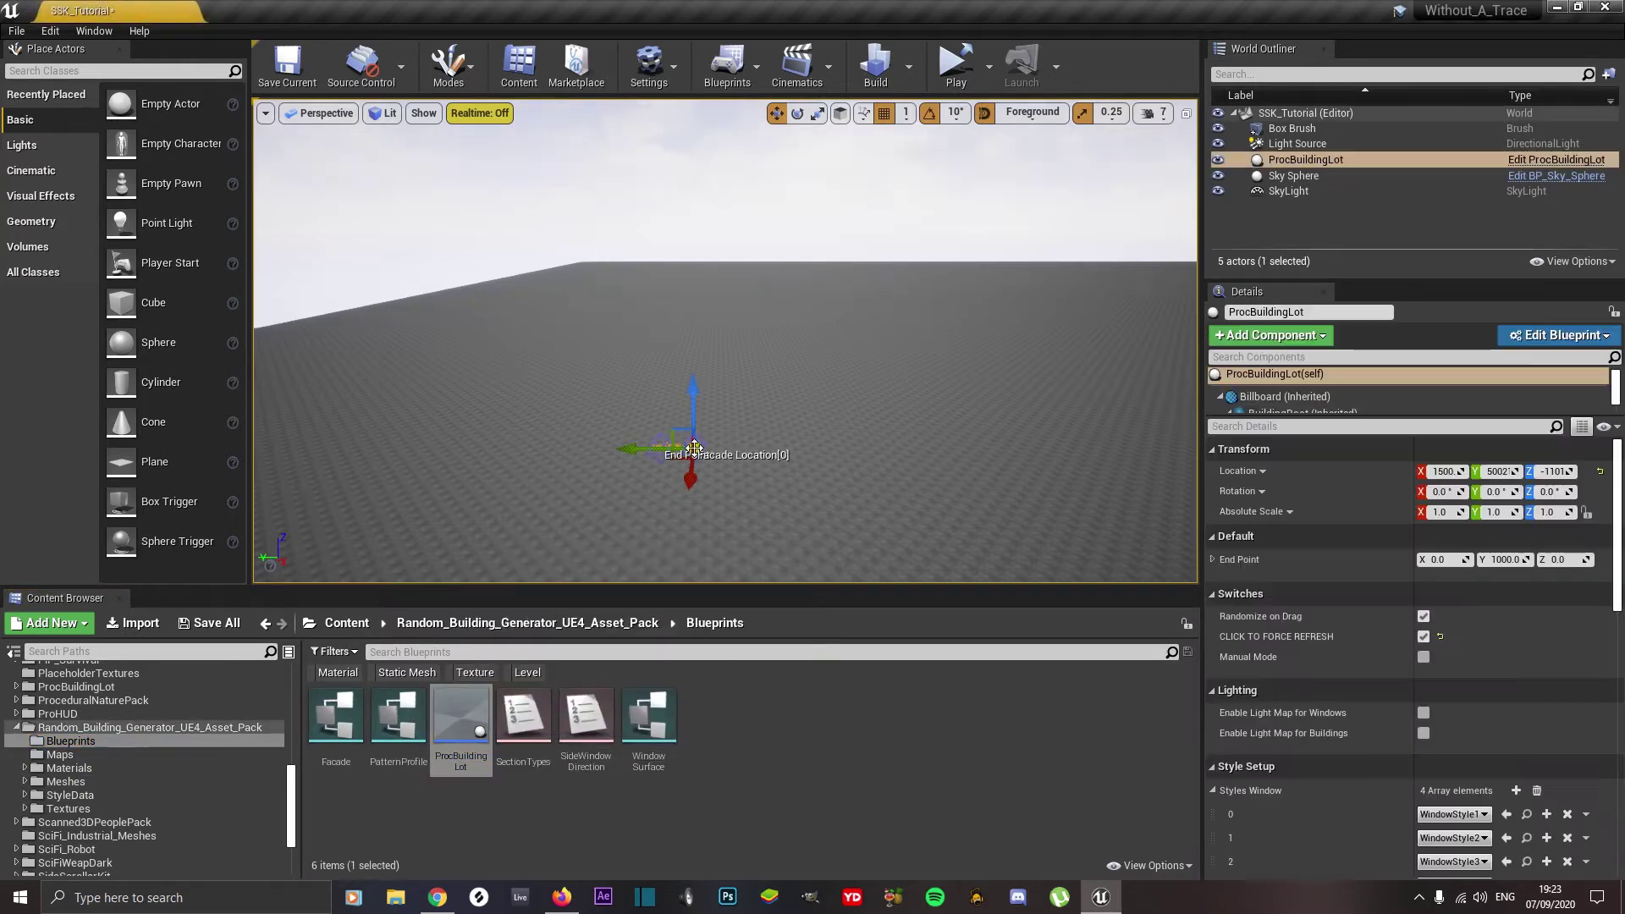
- Move the building lot along its Y axis and raise it to a Z location of about 706
{"action": "right_click_drag", "start_coordinate": [748, 478], "coordinate": [836, 480]}
{"action": "left_click_drag", "start_coordinate": [598, 364], "coordinate": [1126, 347]}
{"action": "middle_click_drag", "start_coordinate": [1011, 386], "coordinate": [1143, 372]}
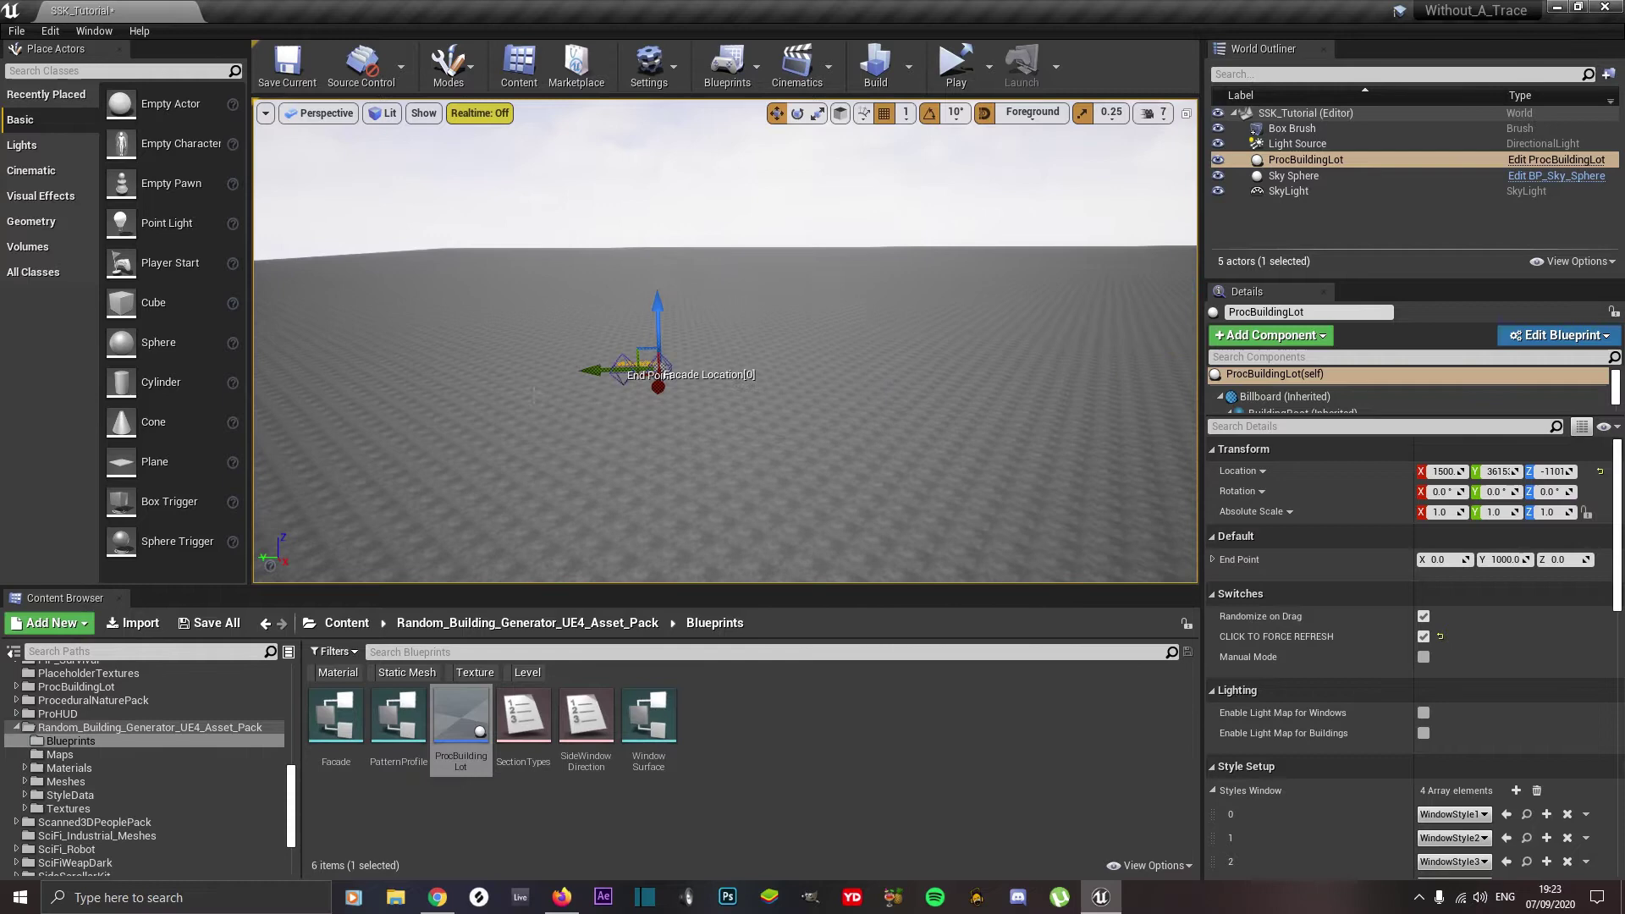
{"action": "left_click_drag", "start_coordinate": [592, 368], "coordinate": [936, 358]}
{"action": "middle_click_drag", "start_coordinate": [936, 358], "coordinate": [1011, 352]}
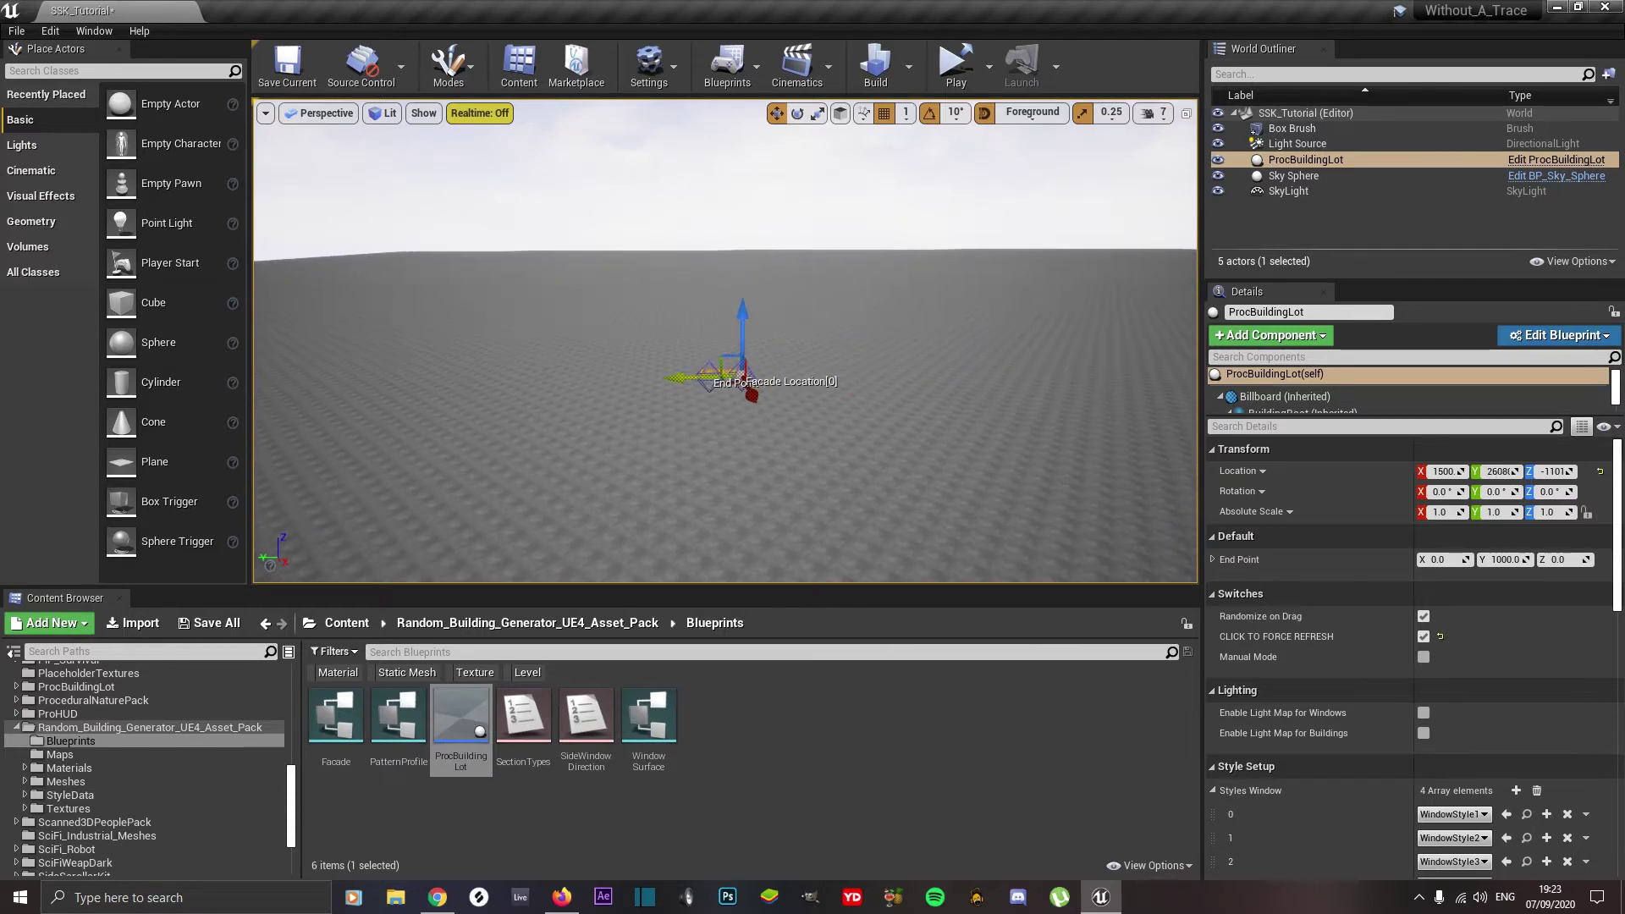
{"action": "left_click_drag", "start_coordinate": [741, 313], "coordinate": [743, 258]}
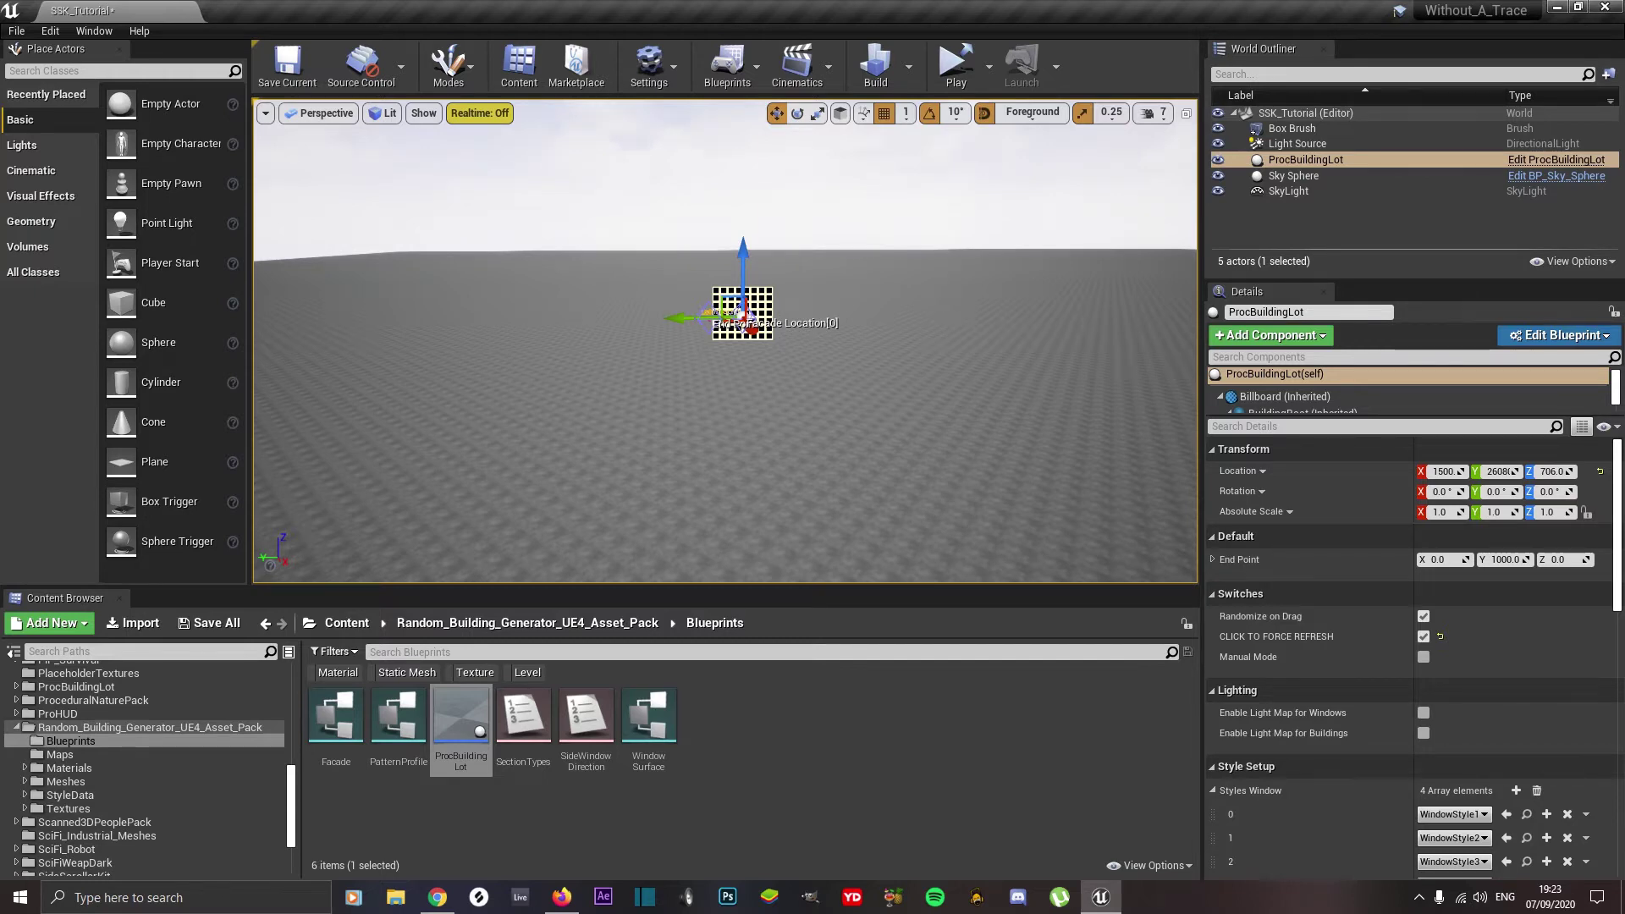
{"action": "key", "text": "w"}
{"action": "mouse_move", "coordinate": [743, 314]}
{"action": "right_mouse_down"}
{"action": "mouse_move", "coordinate": [743, 330]}
{"action": "mouse_move", "coordinate": [743, 301]}
{"action": "right_mouse_up"}
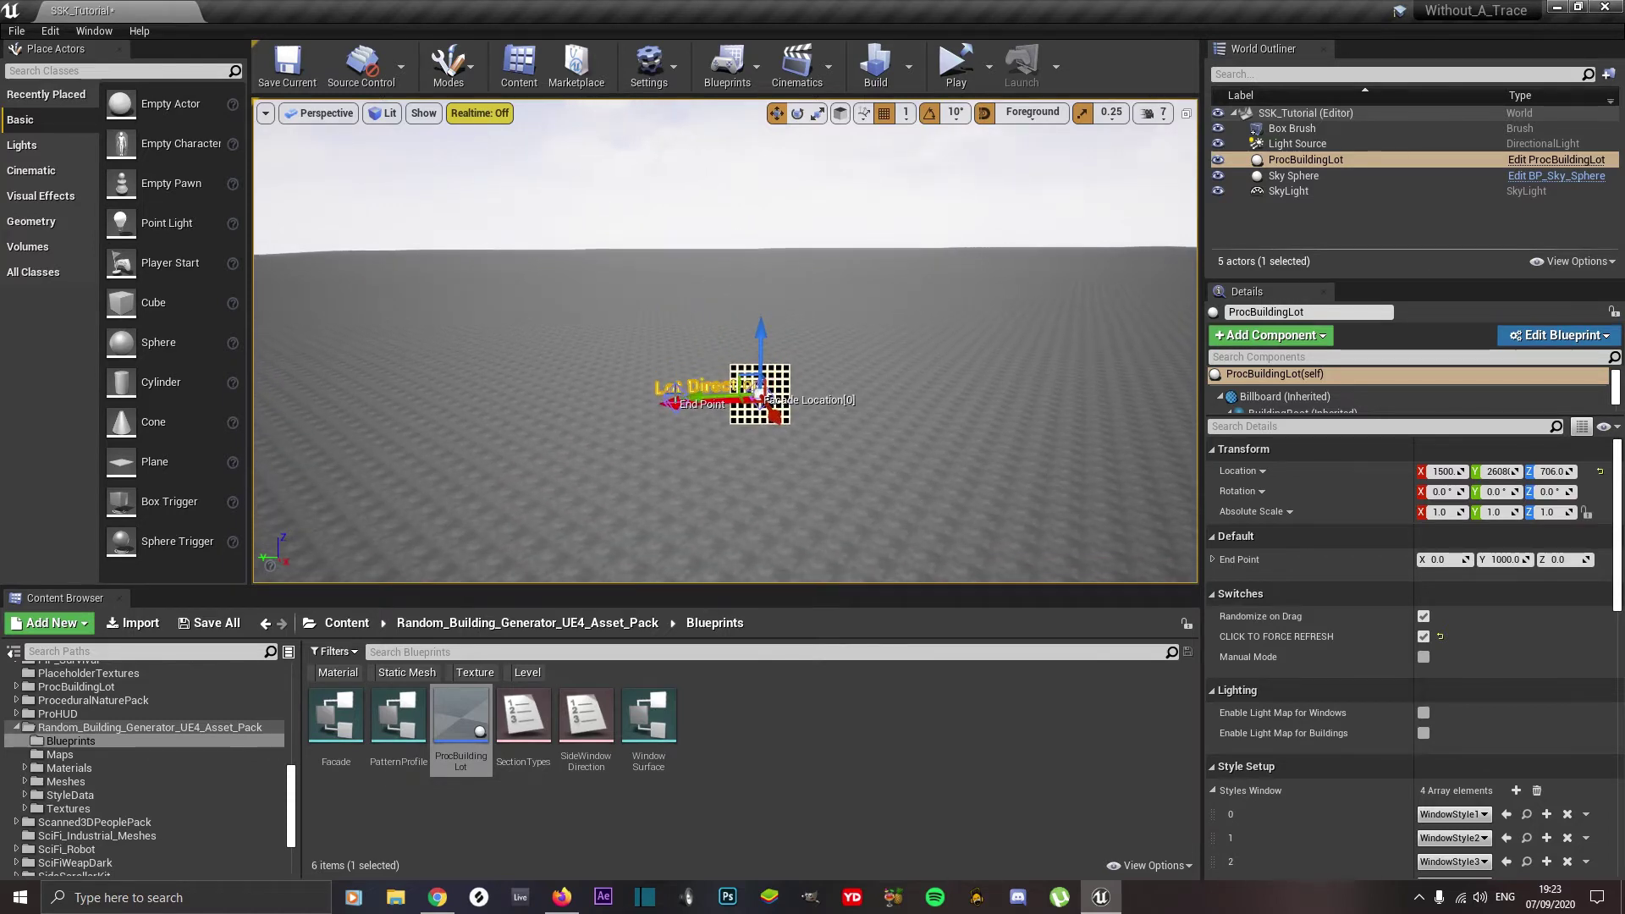
- Stretch the lot's End Point along Y to about 16697 to generate a row of buildings
{"action": "left_click", "coordinate": [674, 398]}
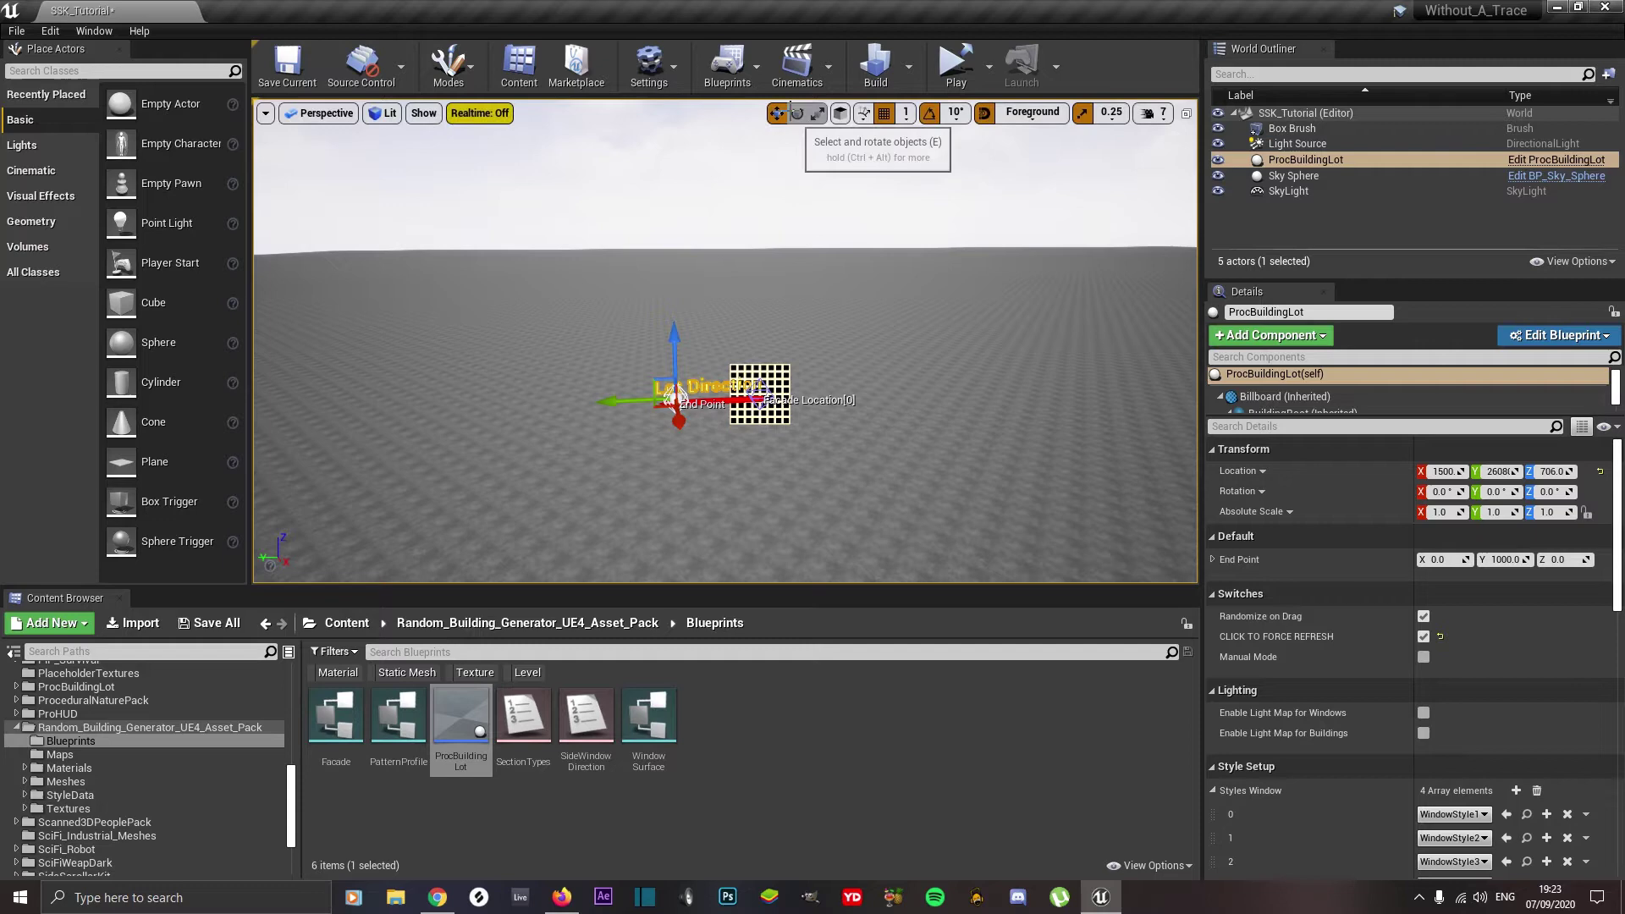
{"action": "right_click_drag", "start_coordinate": [743, 315], "coordinate": [684, 315]}
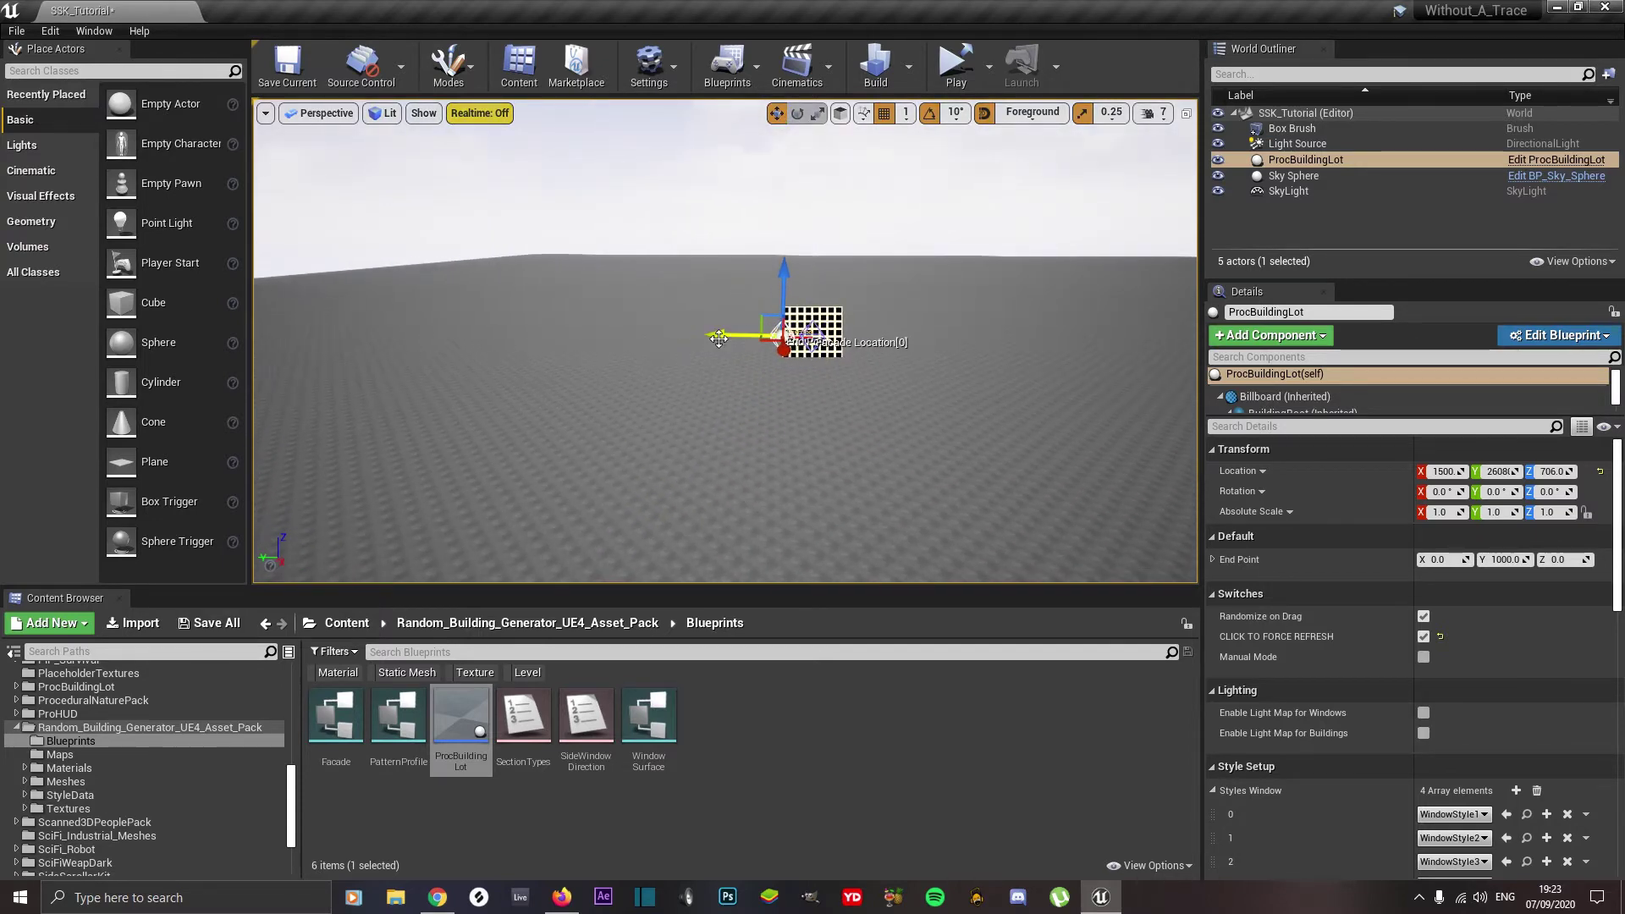
{"action": "left_click_drag", "start_coordinate": [722, 337], "coordinate": [299, 323]}
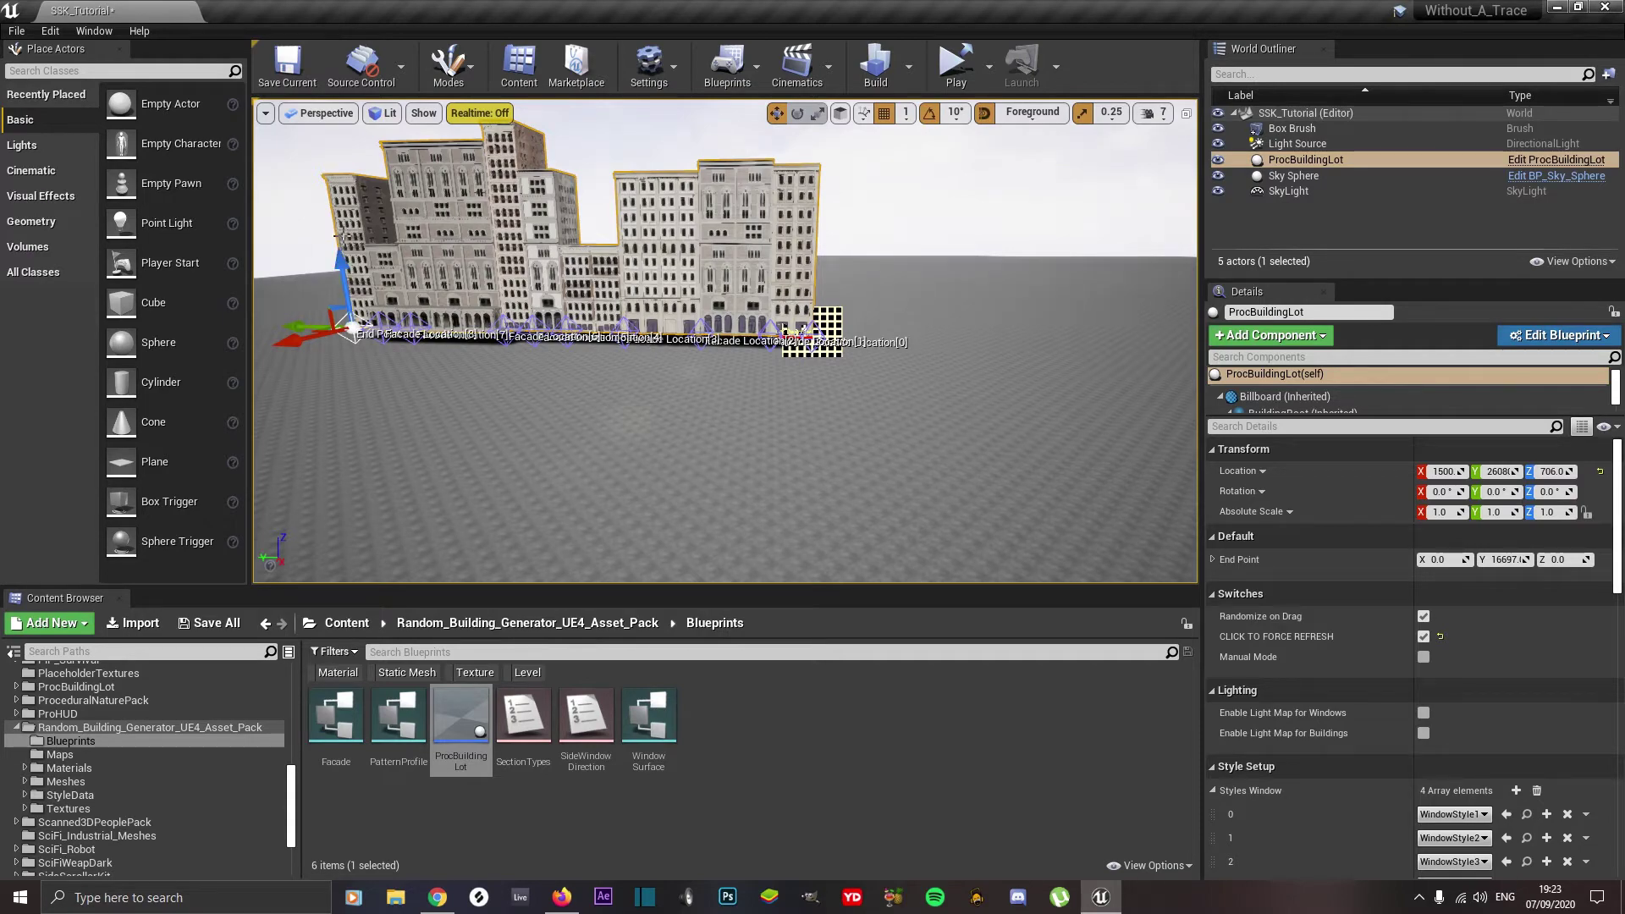
- Raise the building lot to a Z location of about 1576 to randomize its facades
{"action": "middle_click_drag", "start_coordinate": [688, 369], "coordinate": [665, 375]}
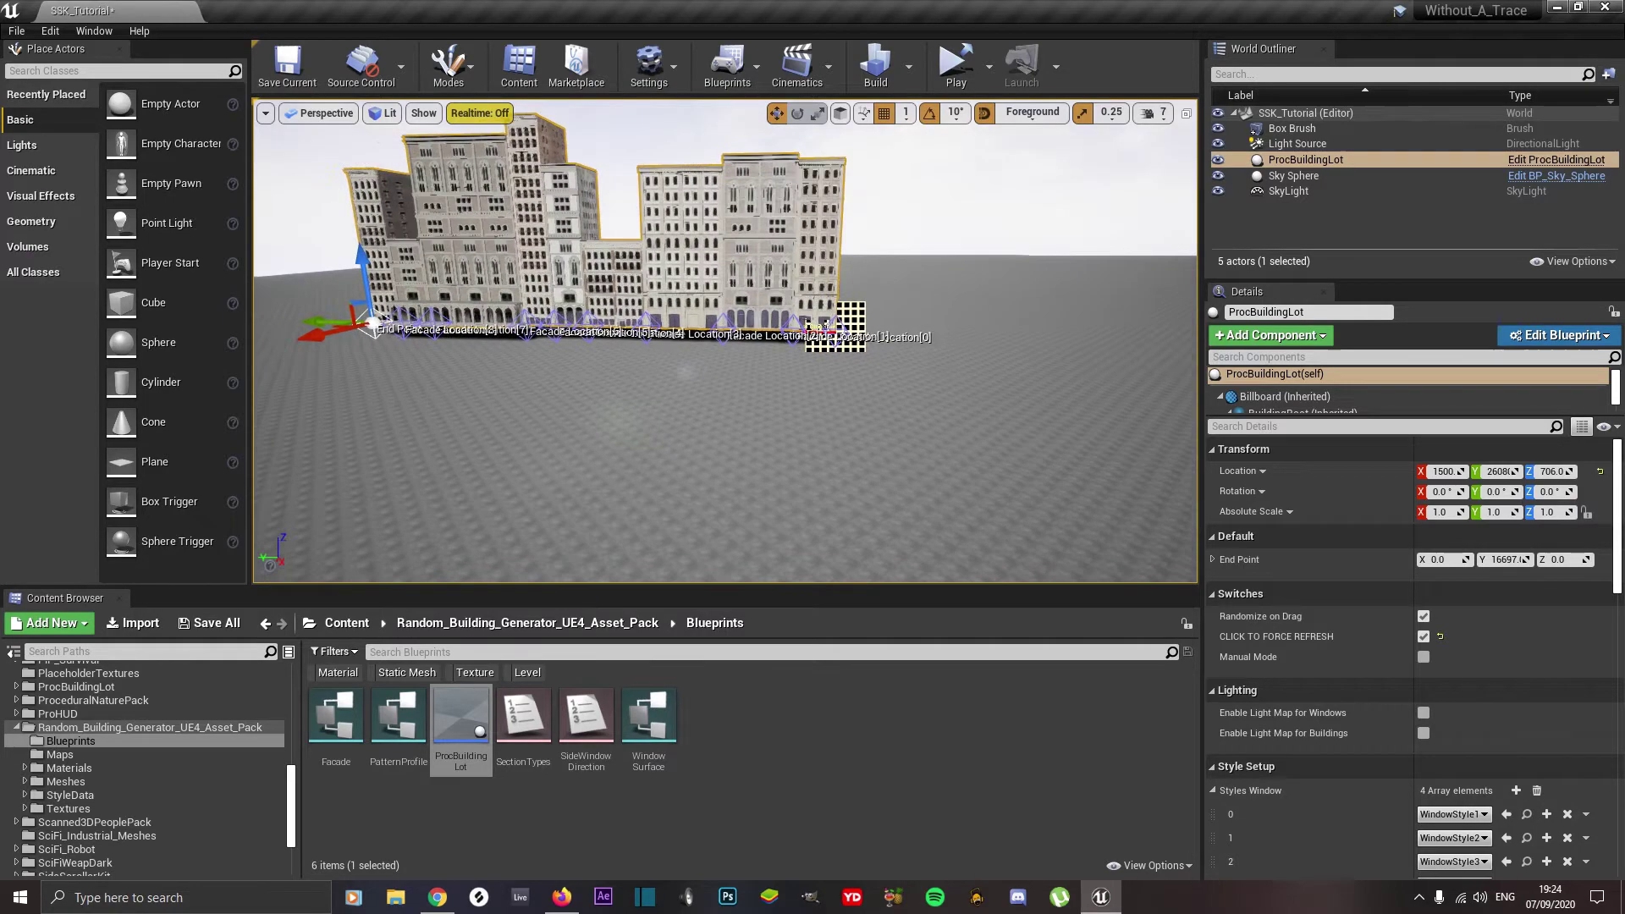
{"action": "left_click_drag", "start_coordinate": [686, 371], "coordinate": [529, 356]}
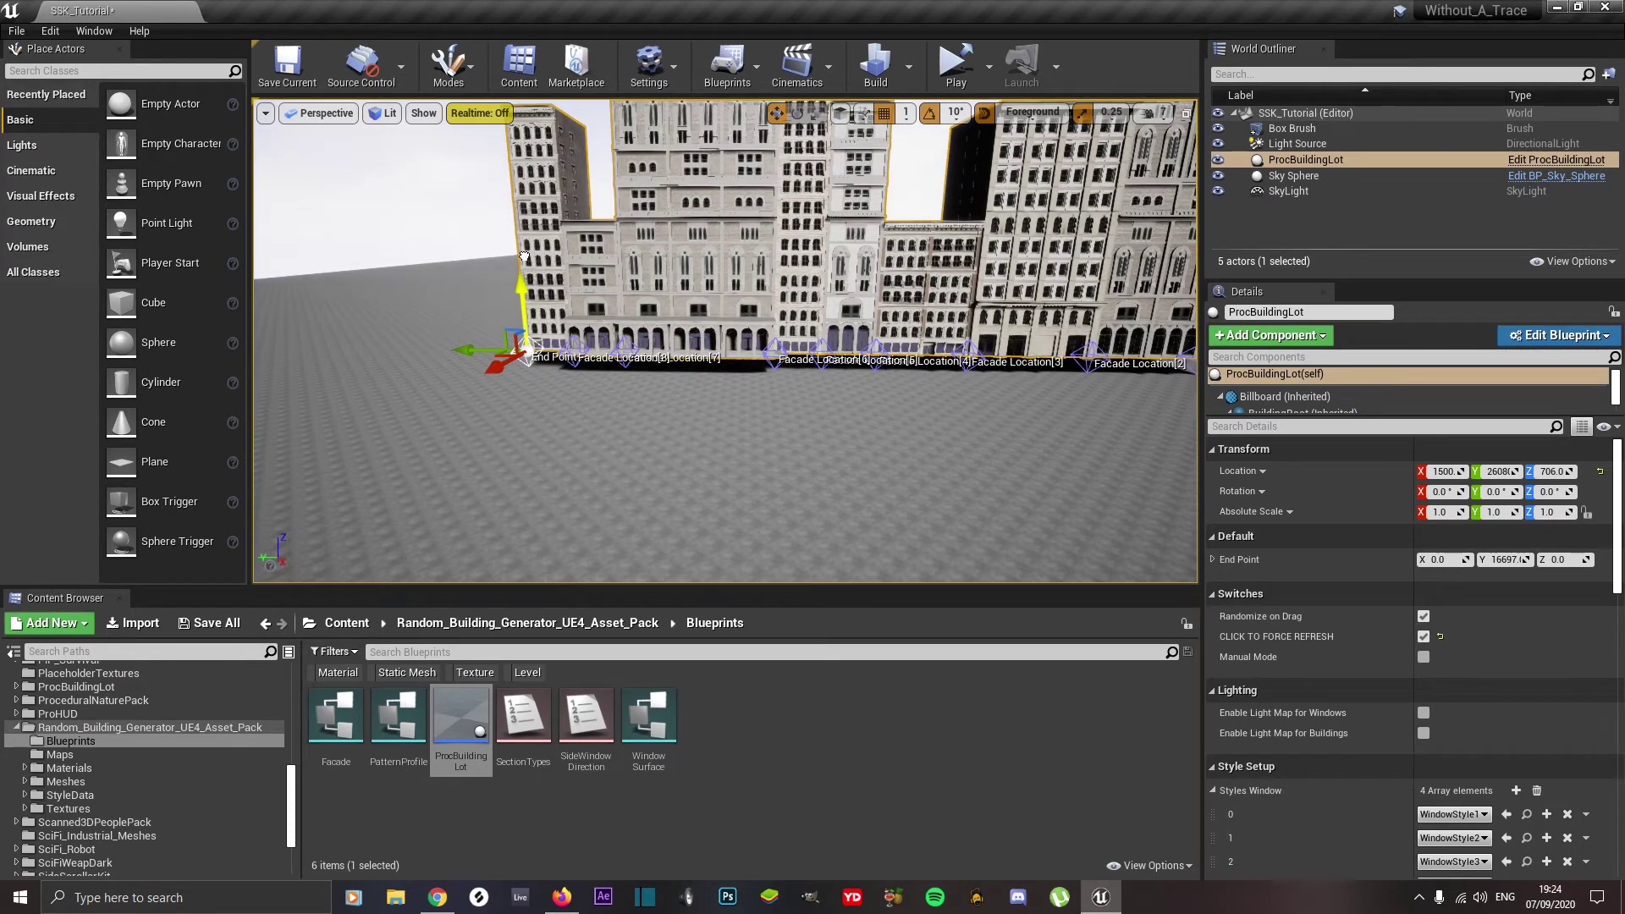
{"action": "middle_click_drag", "start_coordinate": [550, 303], "coordinate": [816, 378]}
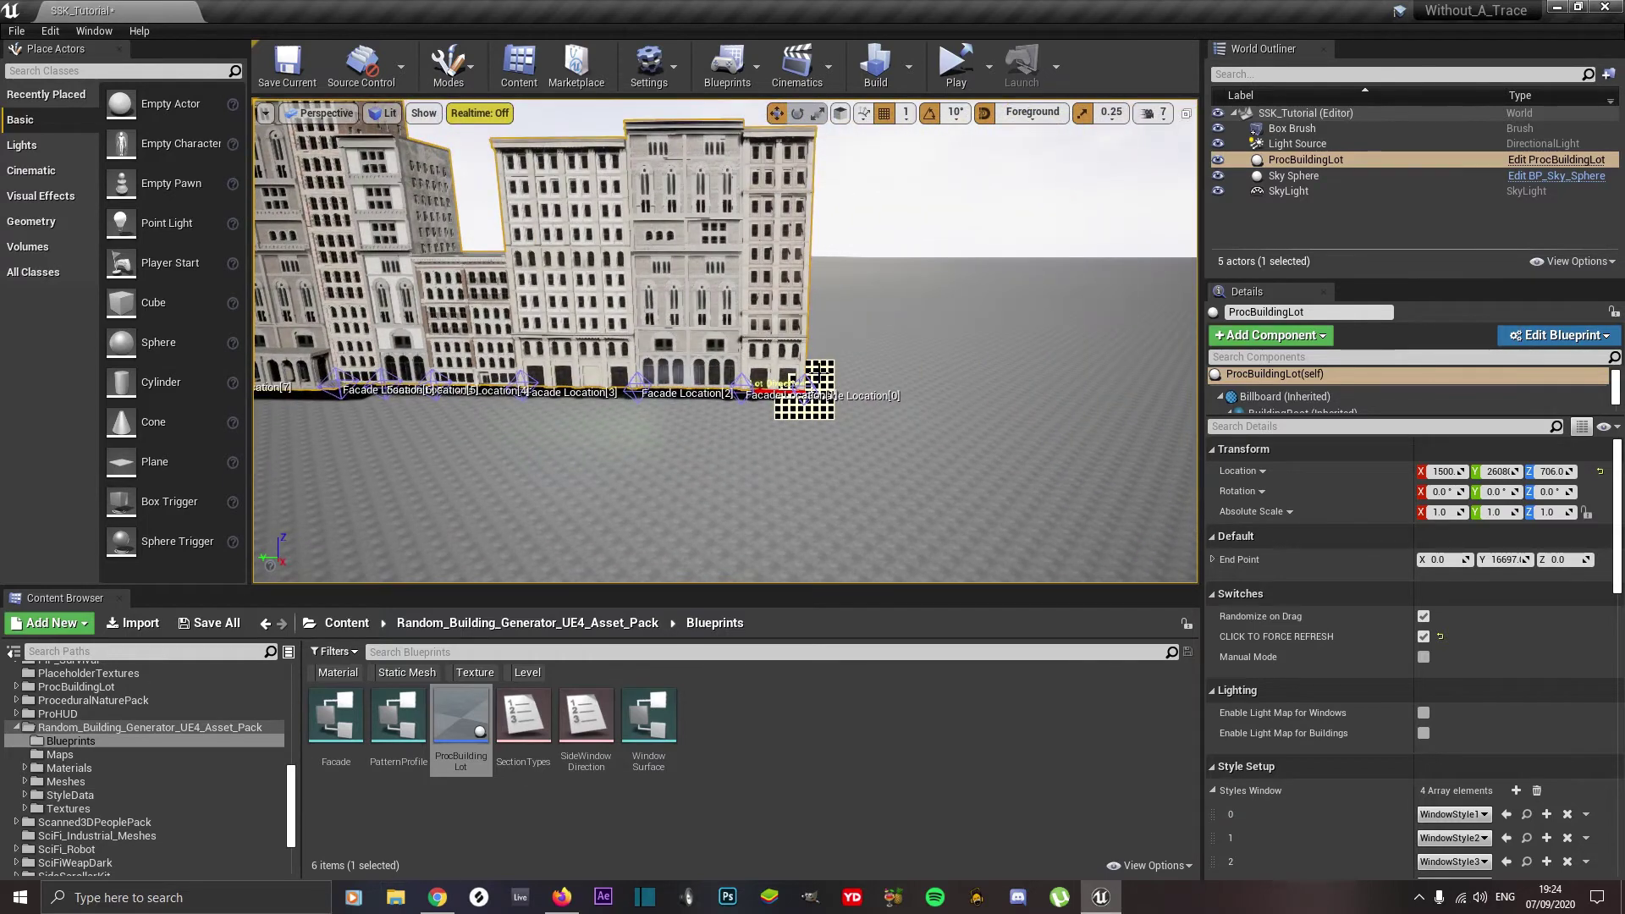
{"action": "left_click_drag", "start_coordinate": [810, 373], "coordinate": [810, 292]}
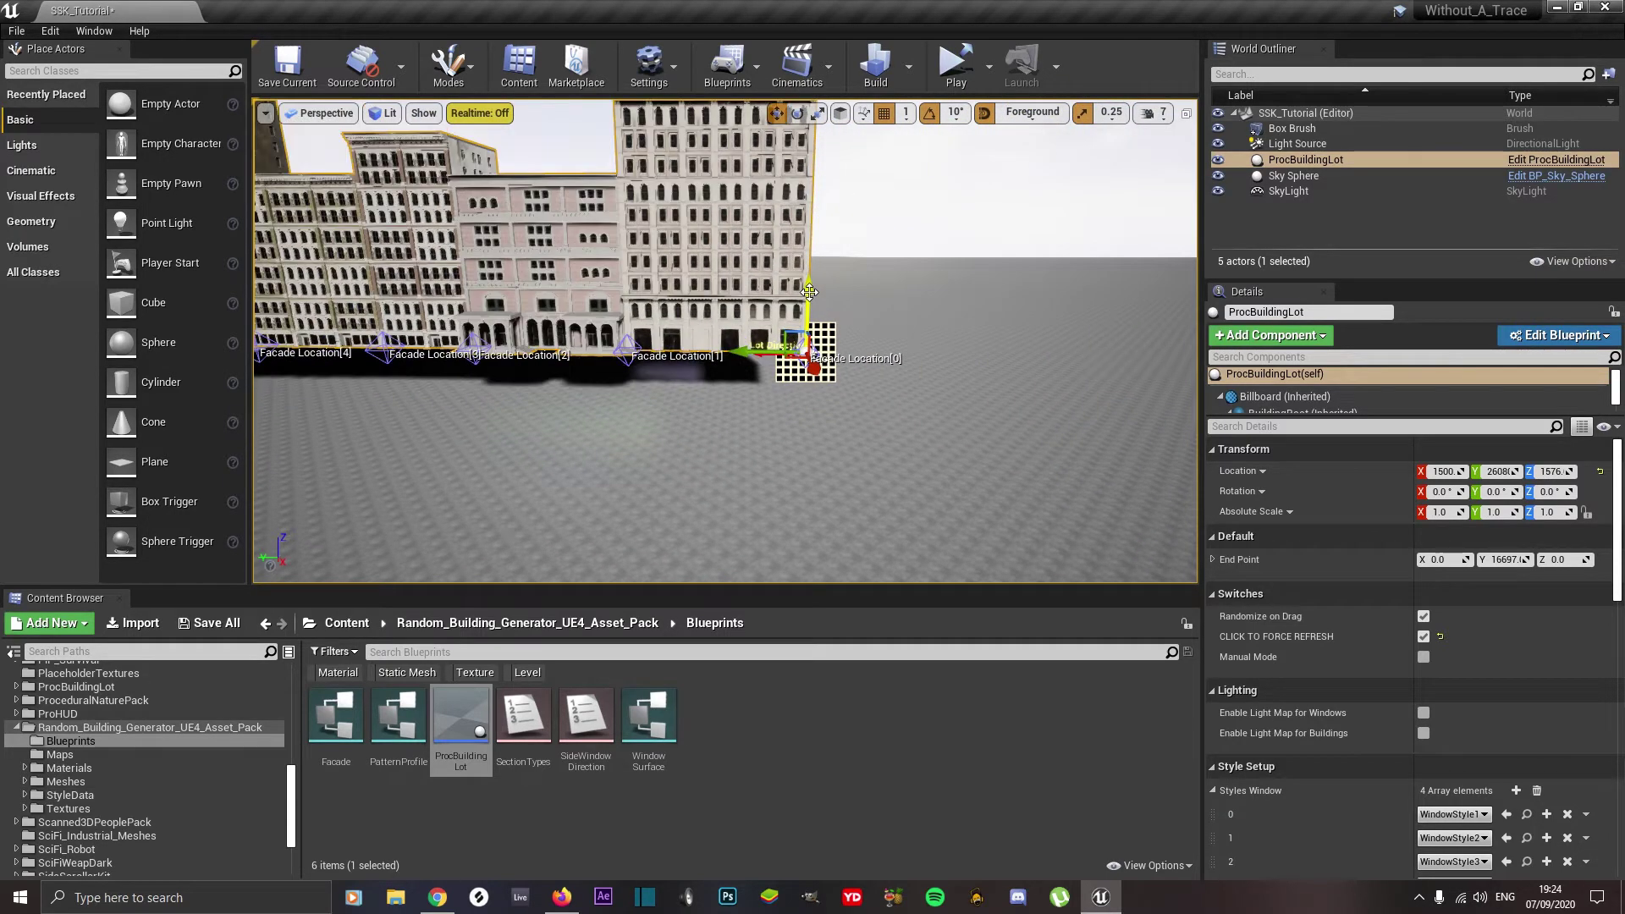
{"action": "scroll", "coordinate": [878, 294], "scroll_direction": "down", "scroll_amount": 5}
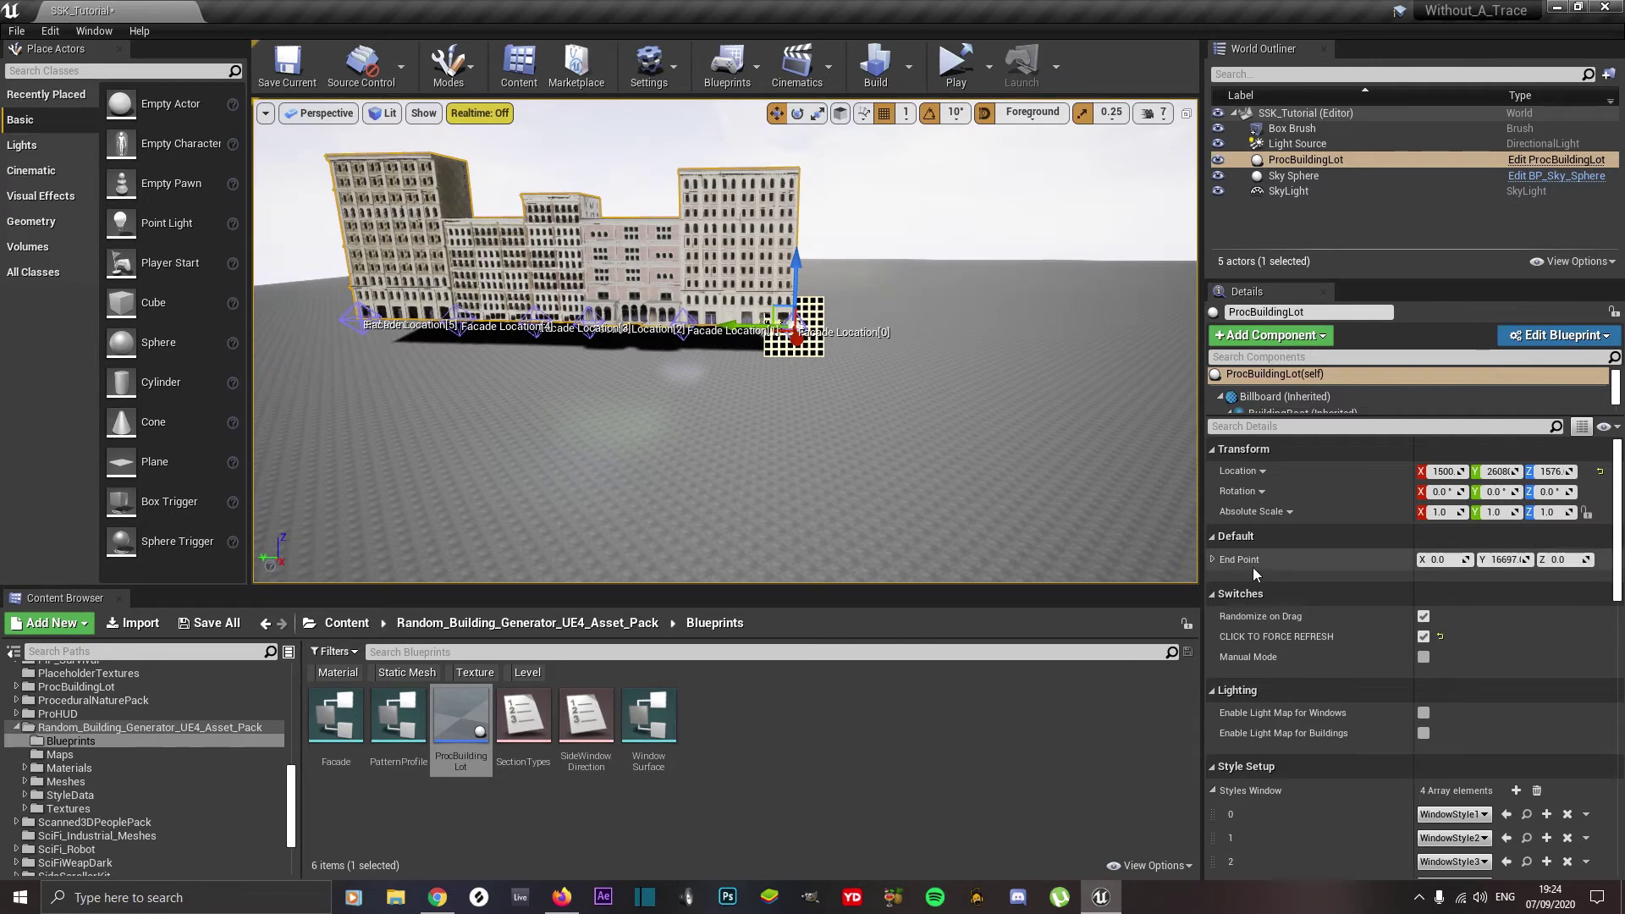
- Disable Randomize on Drag, enable Manual Mode, and lower the lot to a Z location of about 52
{"action": "left_click", "coordinate": [1423, 616]}
{"action": "left_click", "coordinate": [1423, 658]}
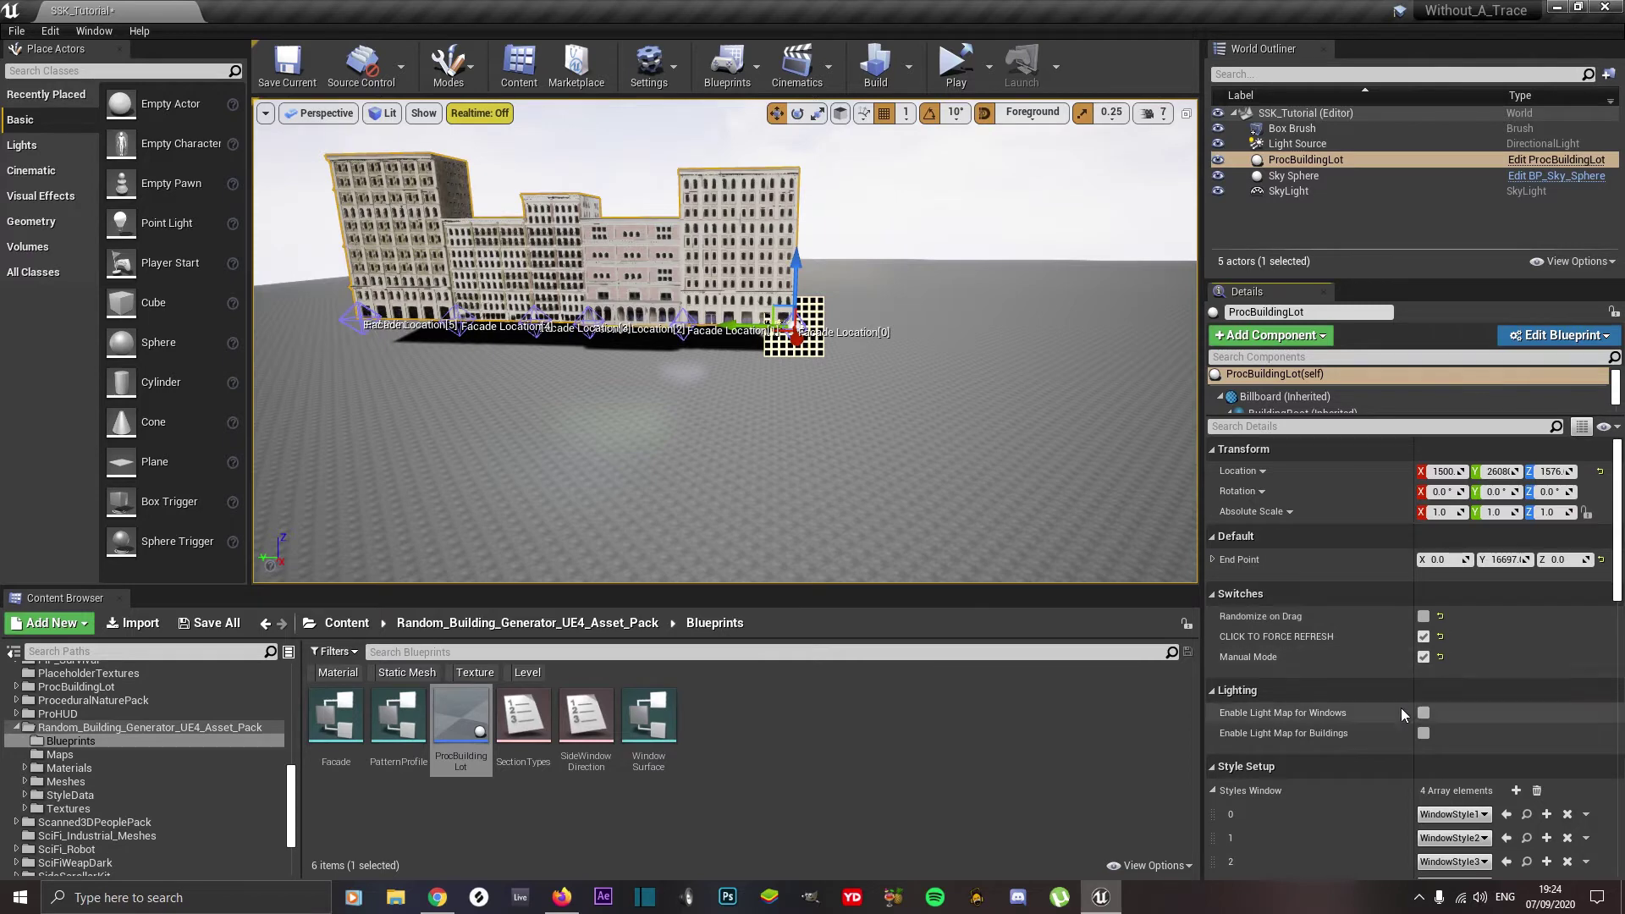
{"action": "left_click_drag", "start_coordinate": [796, 264], "coordinate": [797, 310]}
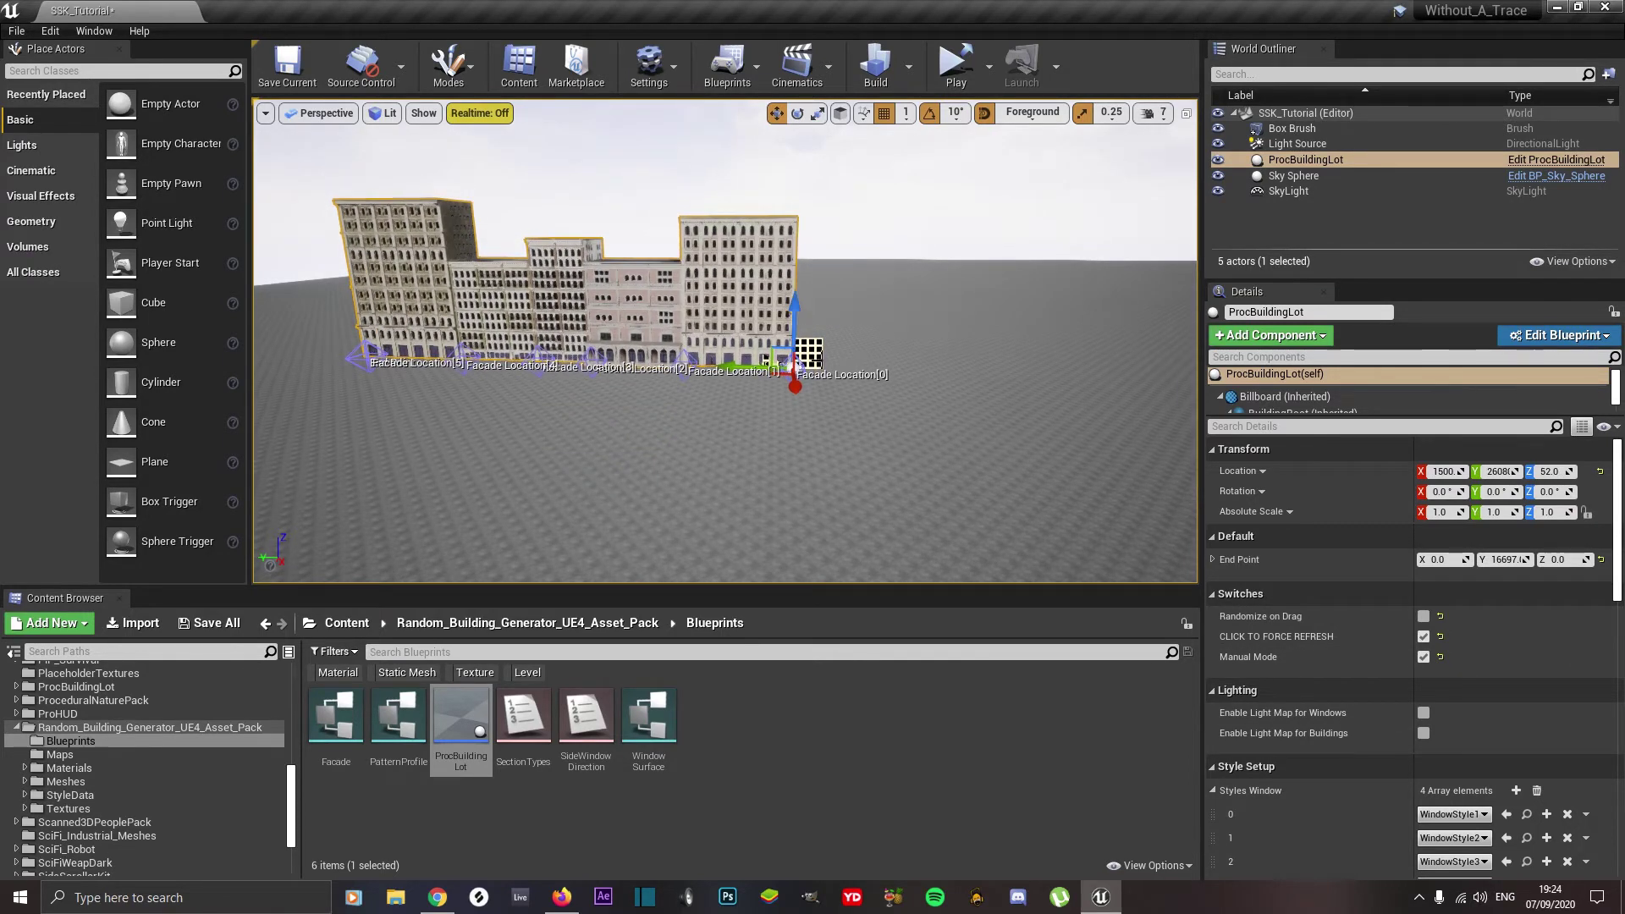
- Enable Randomize on Drag and disable Manual Mode for the building lot
{"action": "left_click", "coordinate": [1423, 616]}
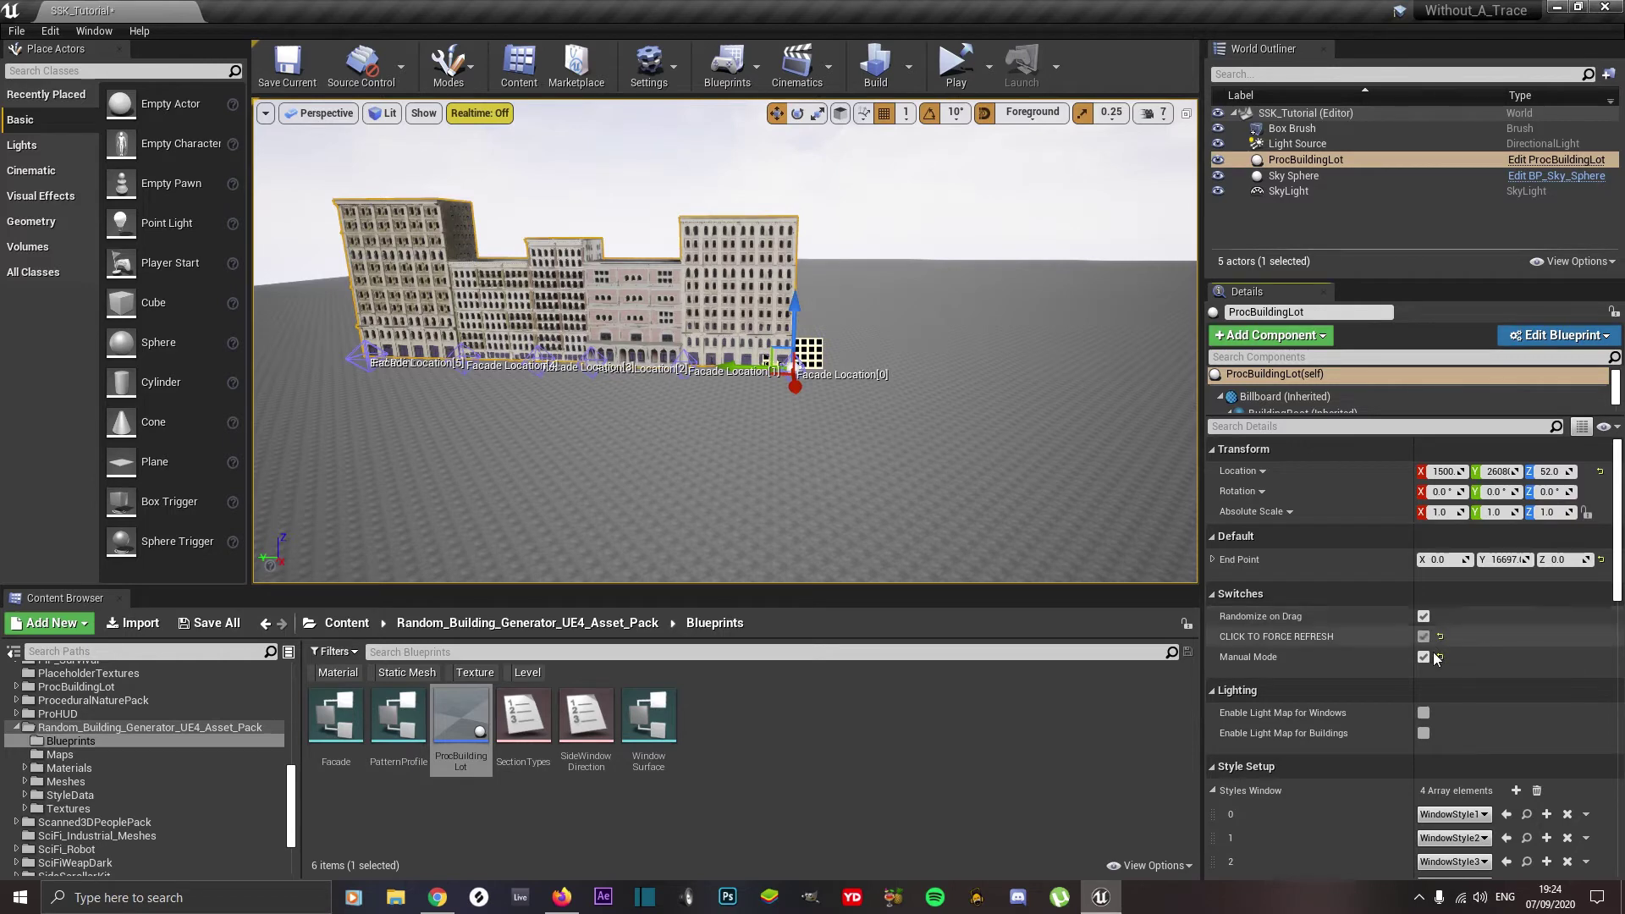
{"action": "left_click", "coordinate": [1438, 657]}
{"action": "scroll", "coordinate": [1371, 613], "scroll_direction": "down", "scroll_amount": 3}
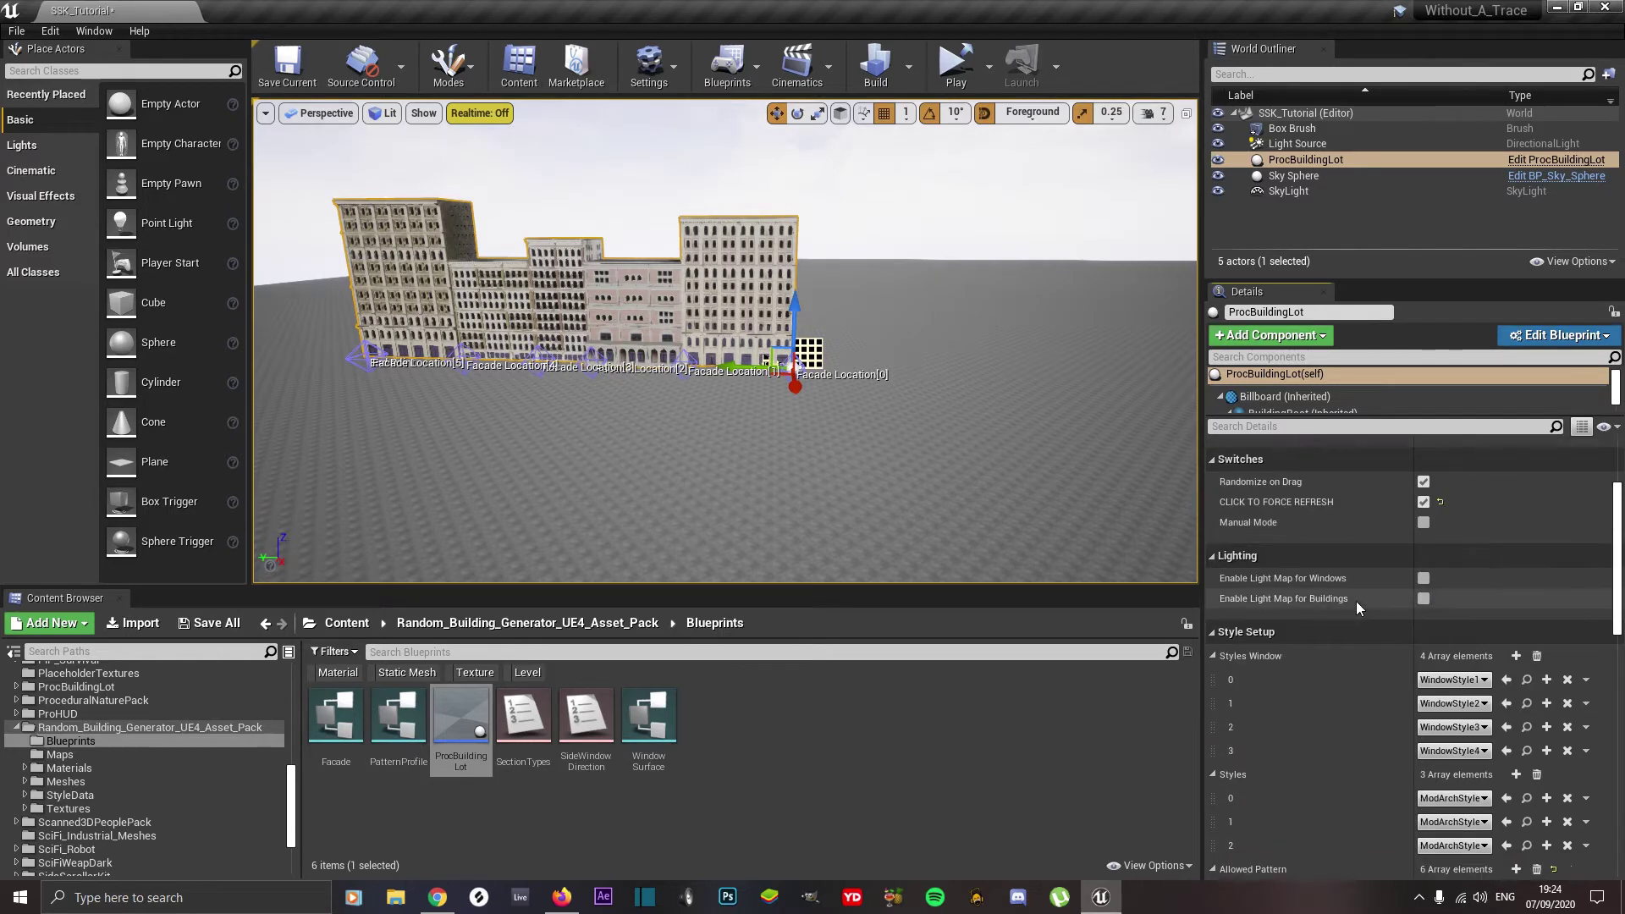
- Examine the lot's Style Setup, Manual Data Editing, first facade entry and Section Generation Setup settings
{"action": "scroll", "coordinate": [1356, 607], "scroll_direction": "down", "scroll_amount": 3}
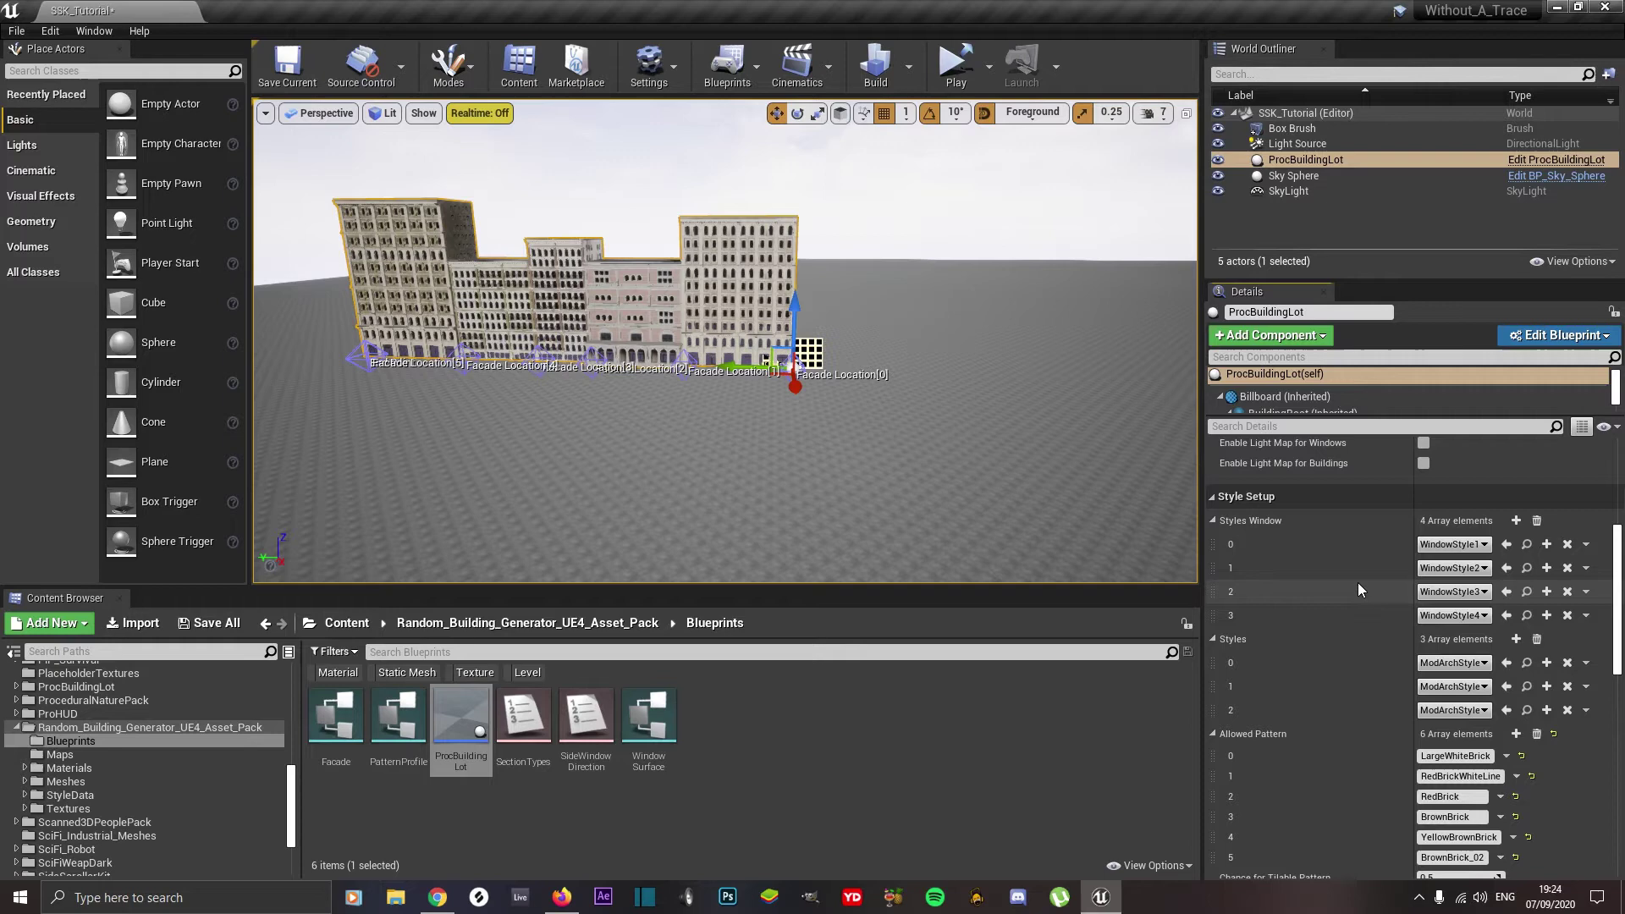
{"action": "scroll", "coordinate": [1358, 582], "scroll_direction": "down", "scroll_amount": 2}
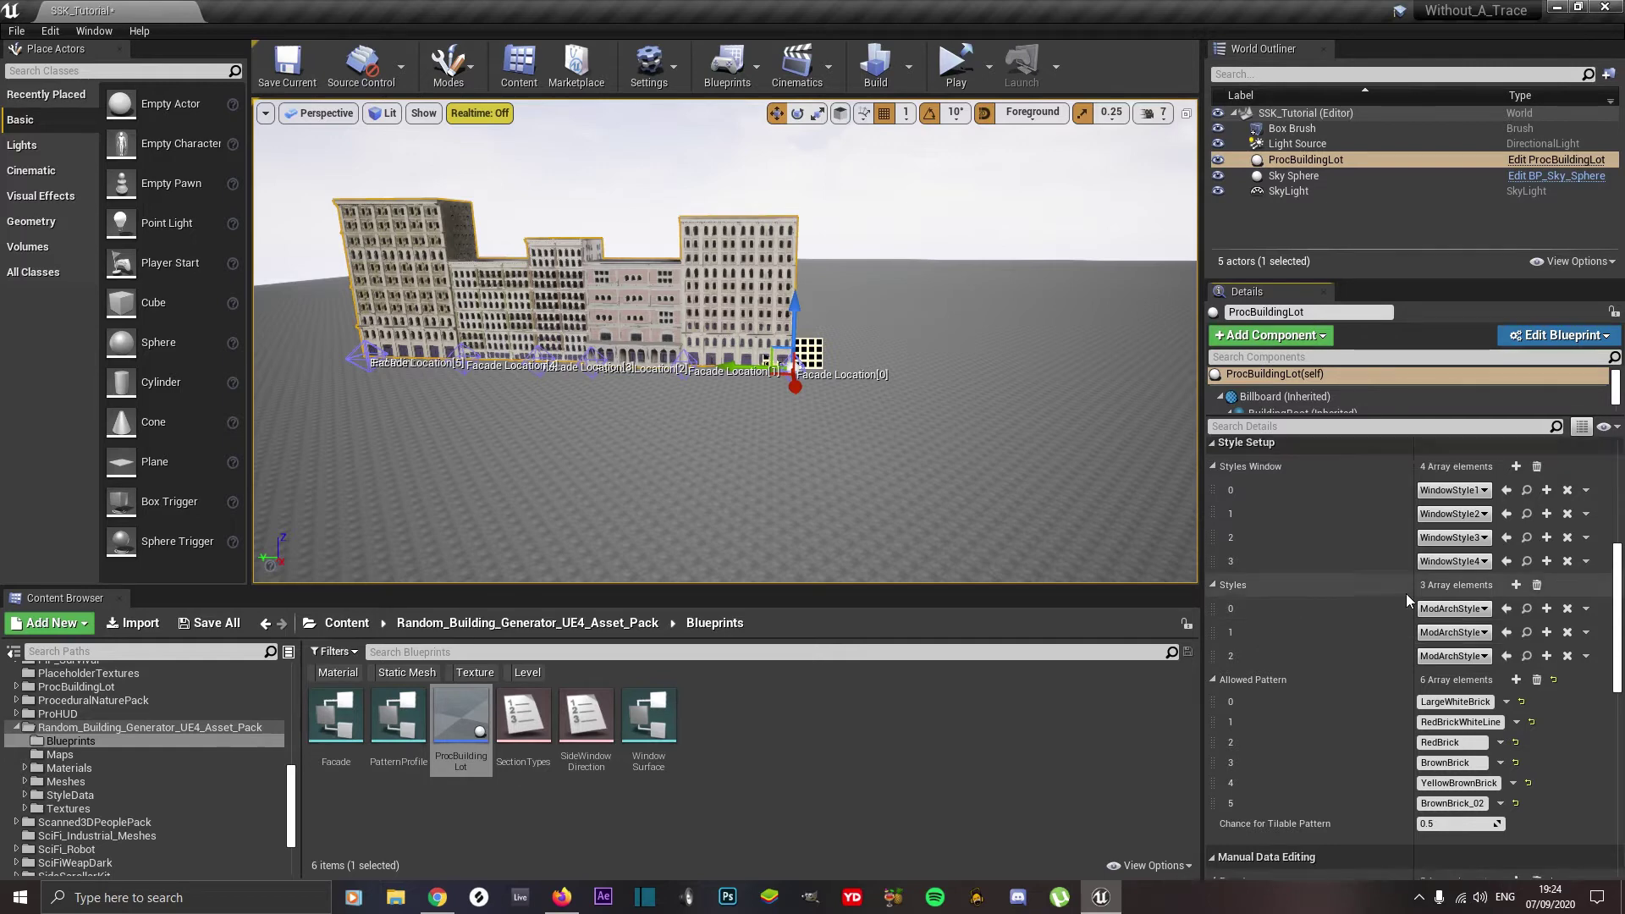
{"action": "scroll", "coordinate": [1438, 669], "scroll_direction": "down", "scroll_amount": 2}
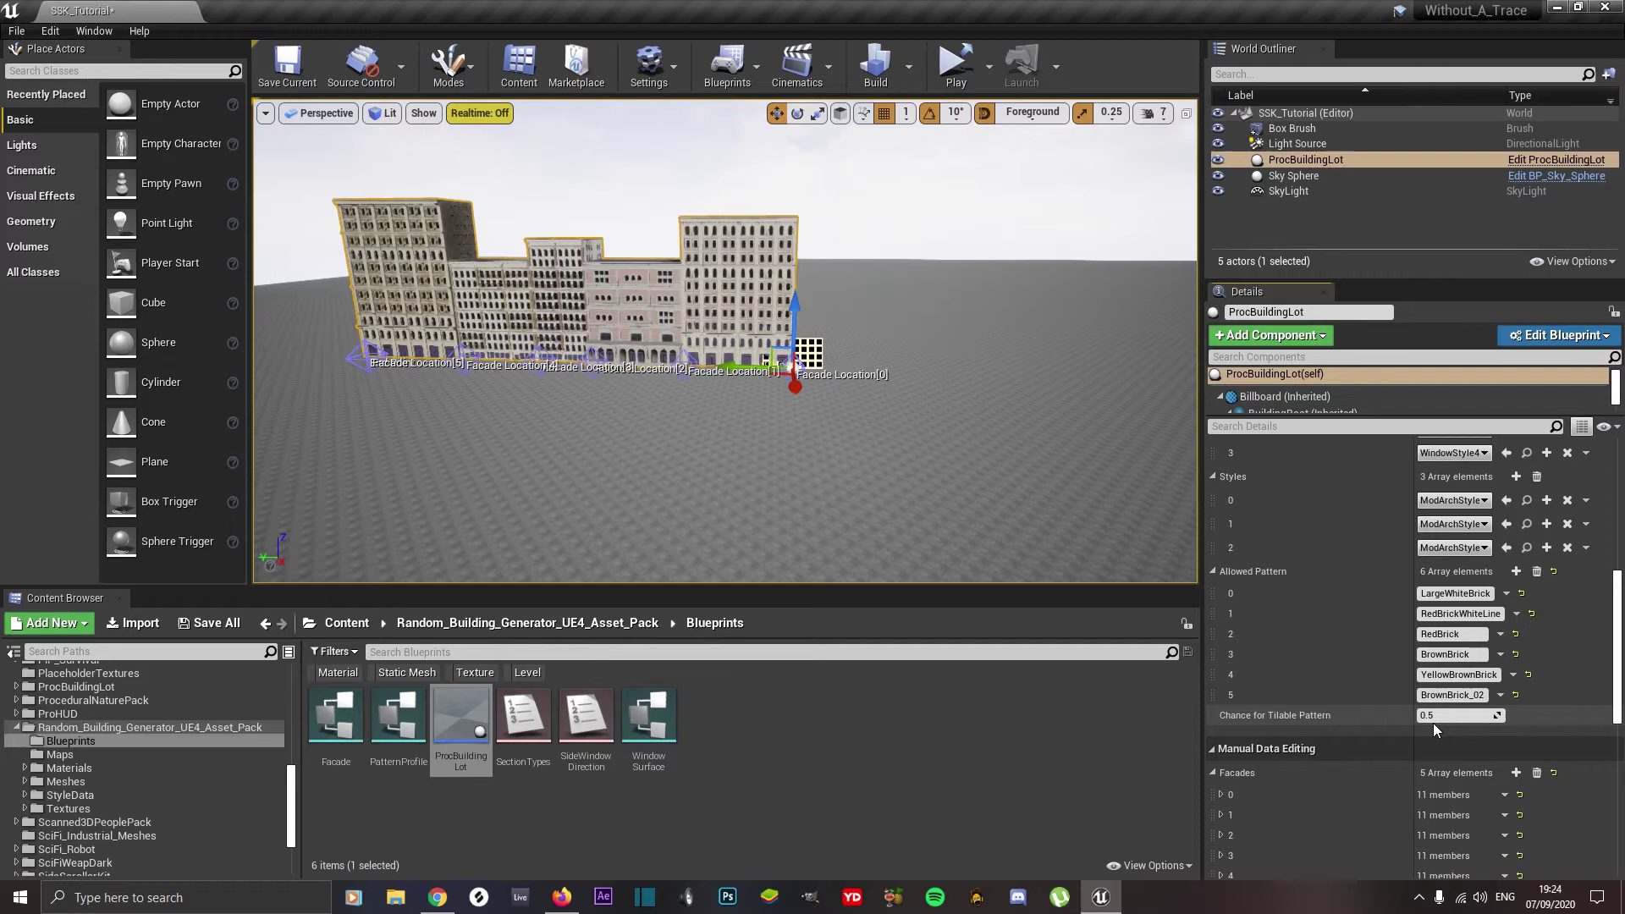
{"action": "scroll", "coordinate": [1433, 723], "scroll_direction": "down", "scroll_amount": 5}
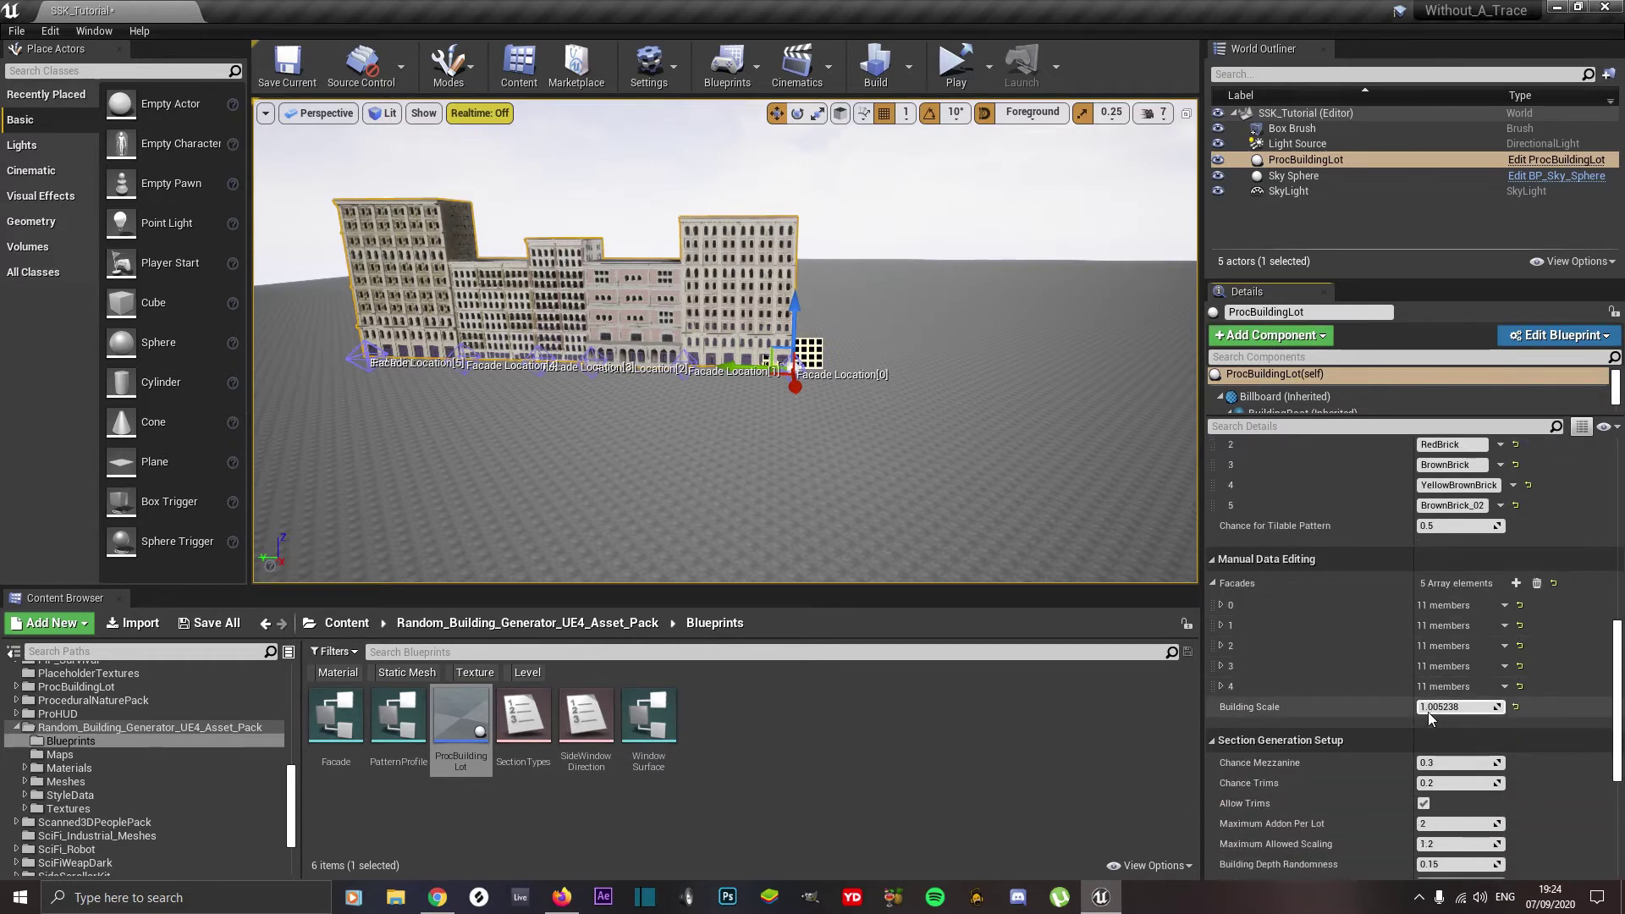
{"action": "left_click", "coordinate": [1221, 604]}
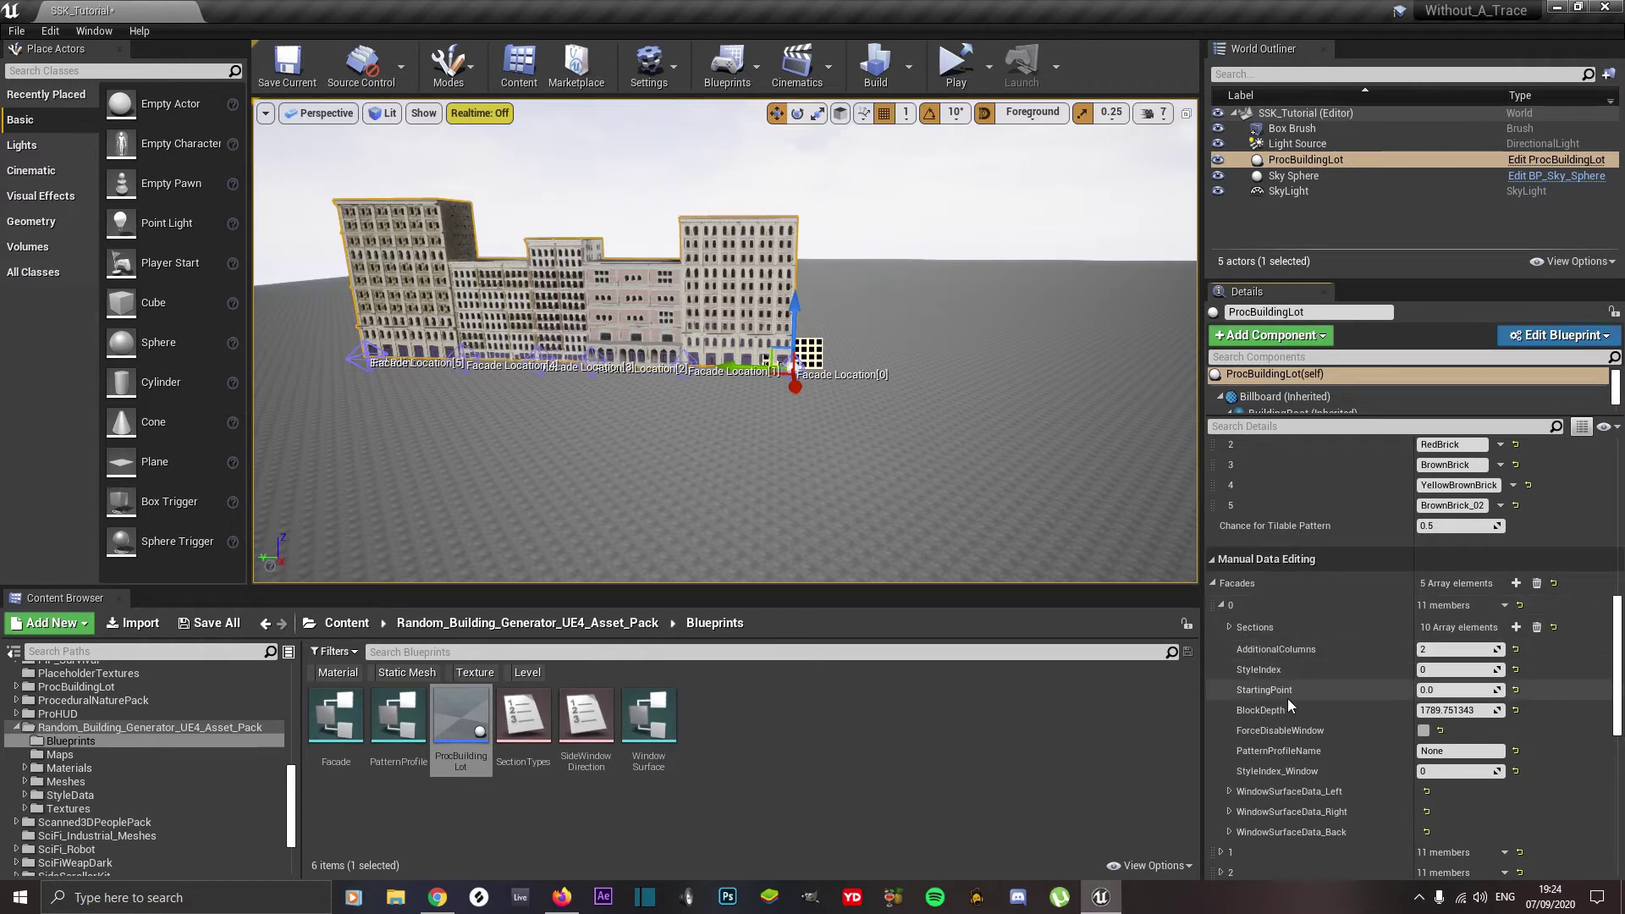
{"action": "scroll", "coordinate": [1303, 738], "scroll_direction": "down", "scroll_amount": 9}
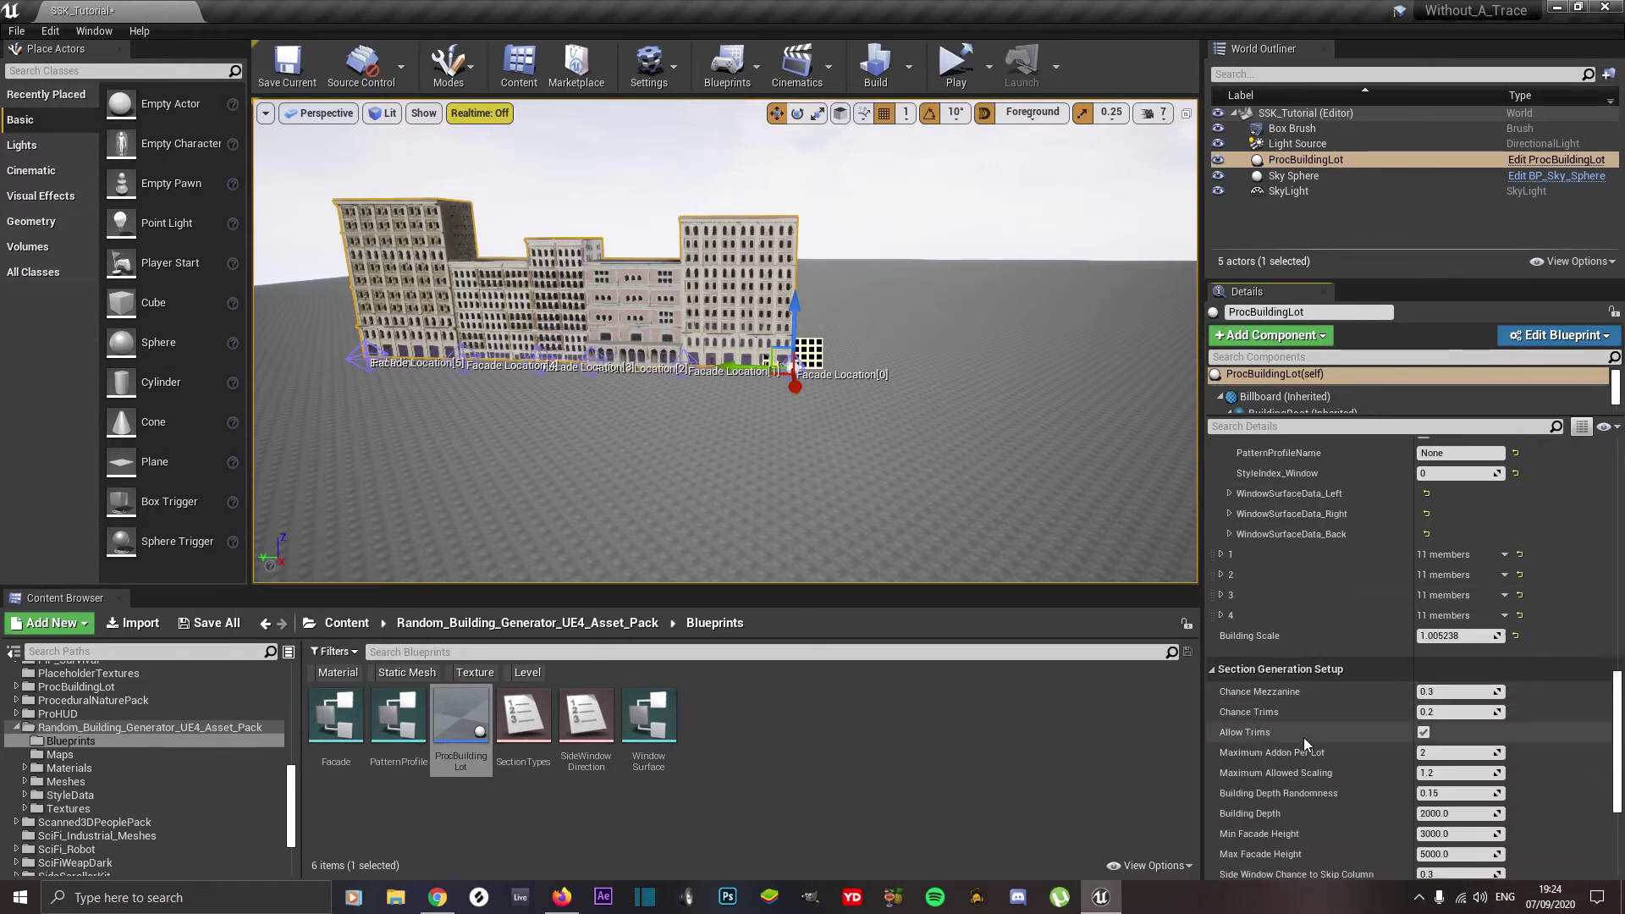
{"action": "scroll", "coordinate": [1304, 738], "scroll_direction": "down", "scroll_amount": 2}
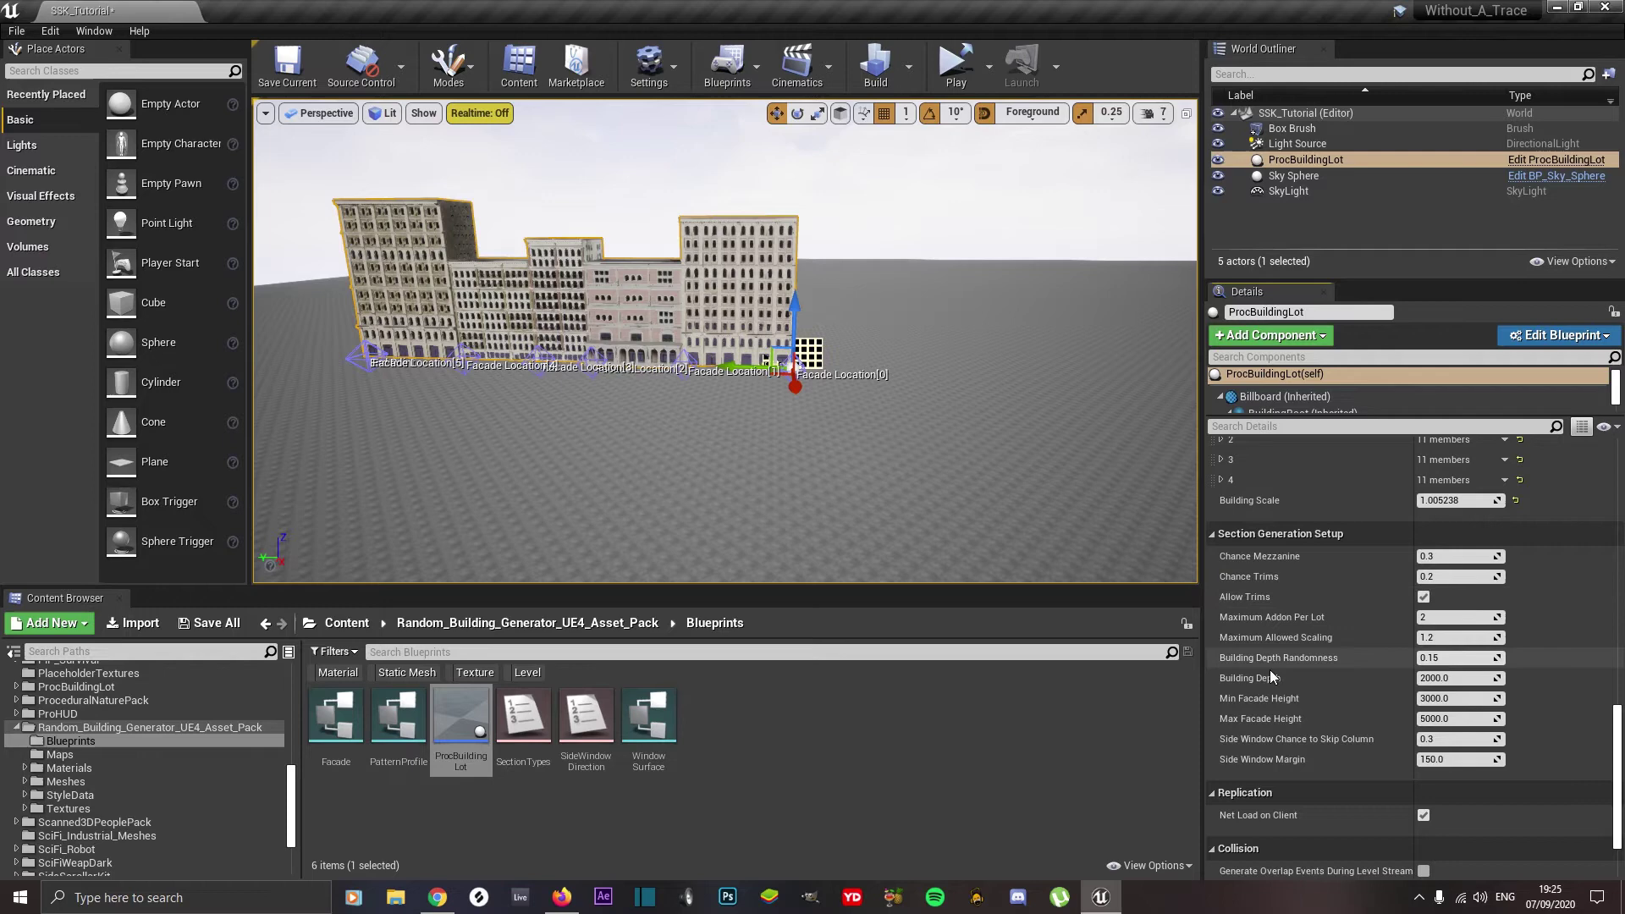
{"action": "scroll", "coordinate": [1286, 736], "scroll_direction": "down", "scroll_amount": 3}
{"action": "scroll", "coordinate": [1288, 733], "scroll_direction": "up", "scroll_amount": 3}
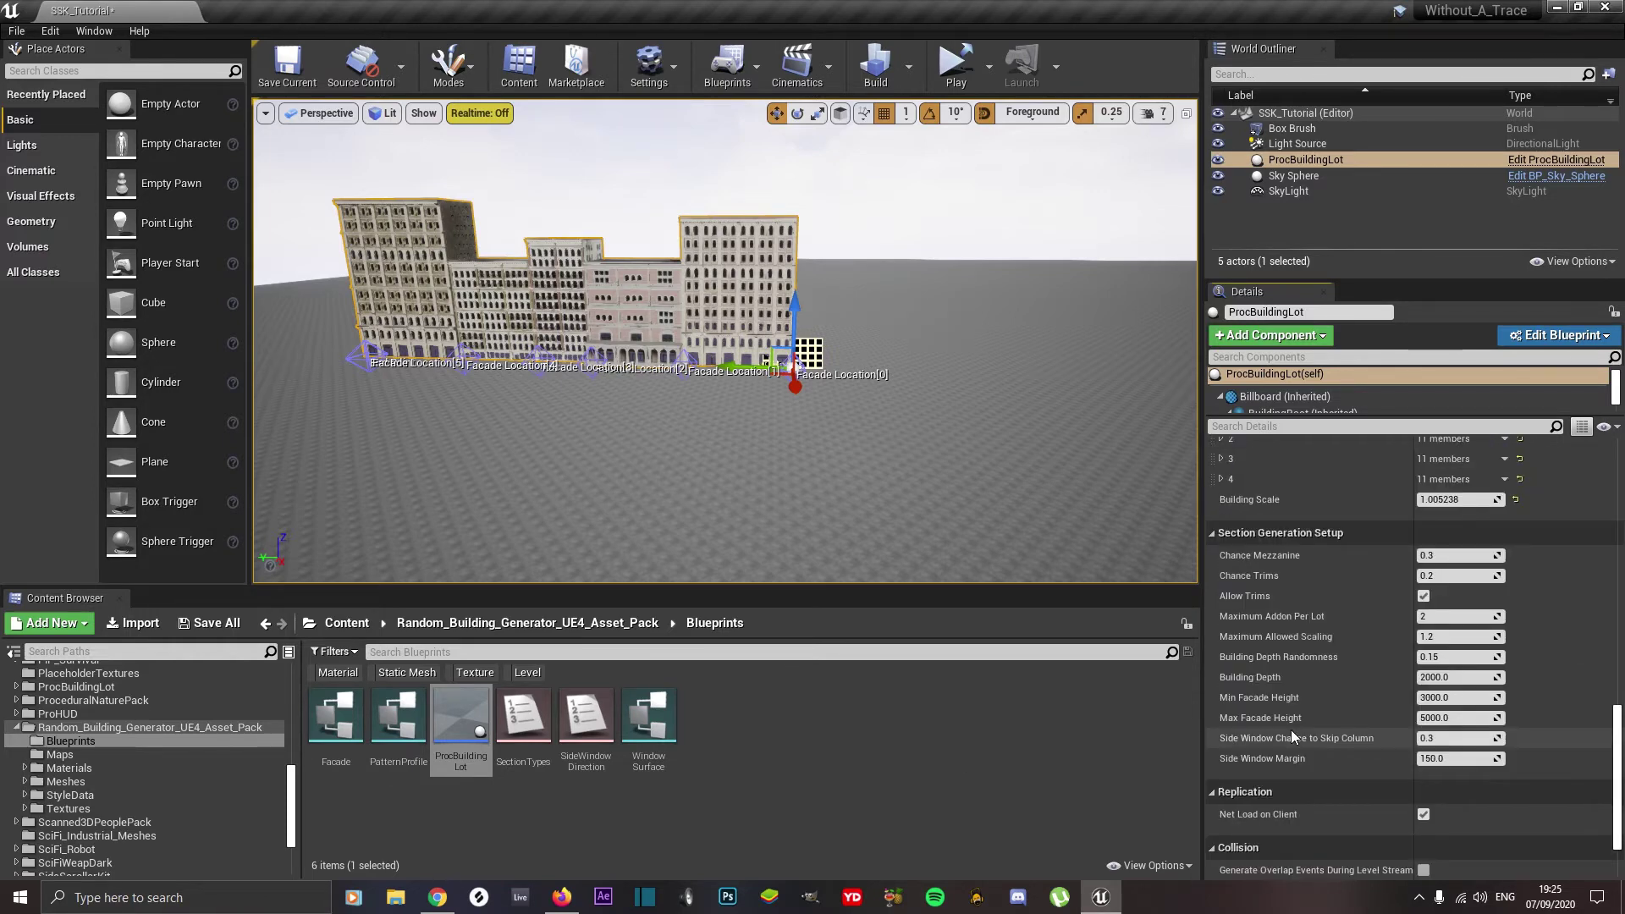
{"action": "mouse_move", "coordinate": [1262, 664]}
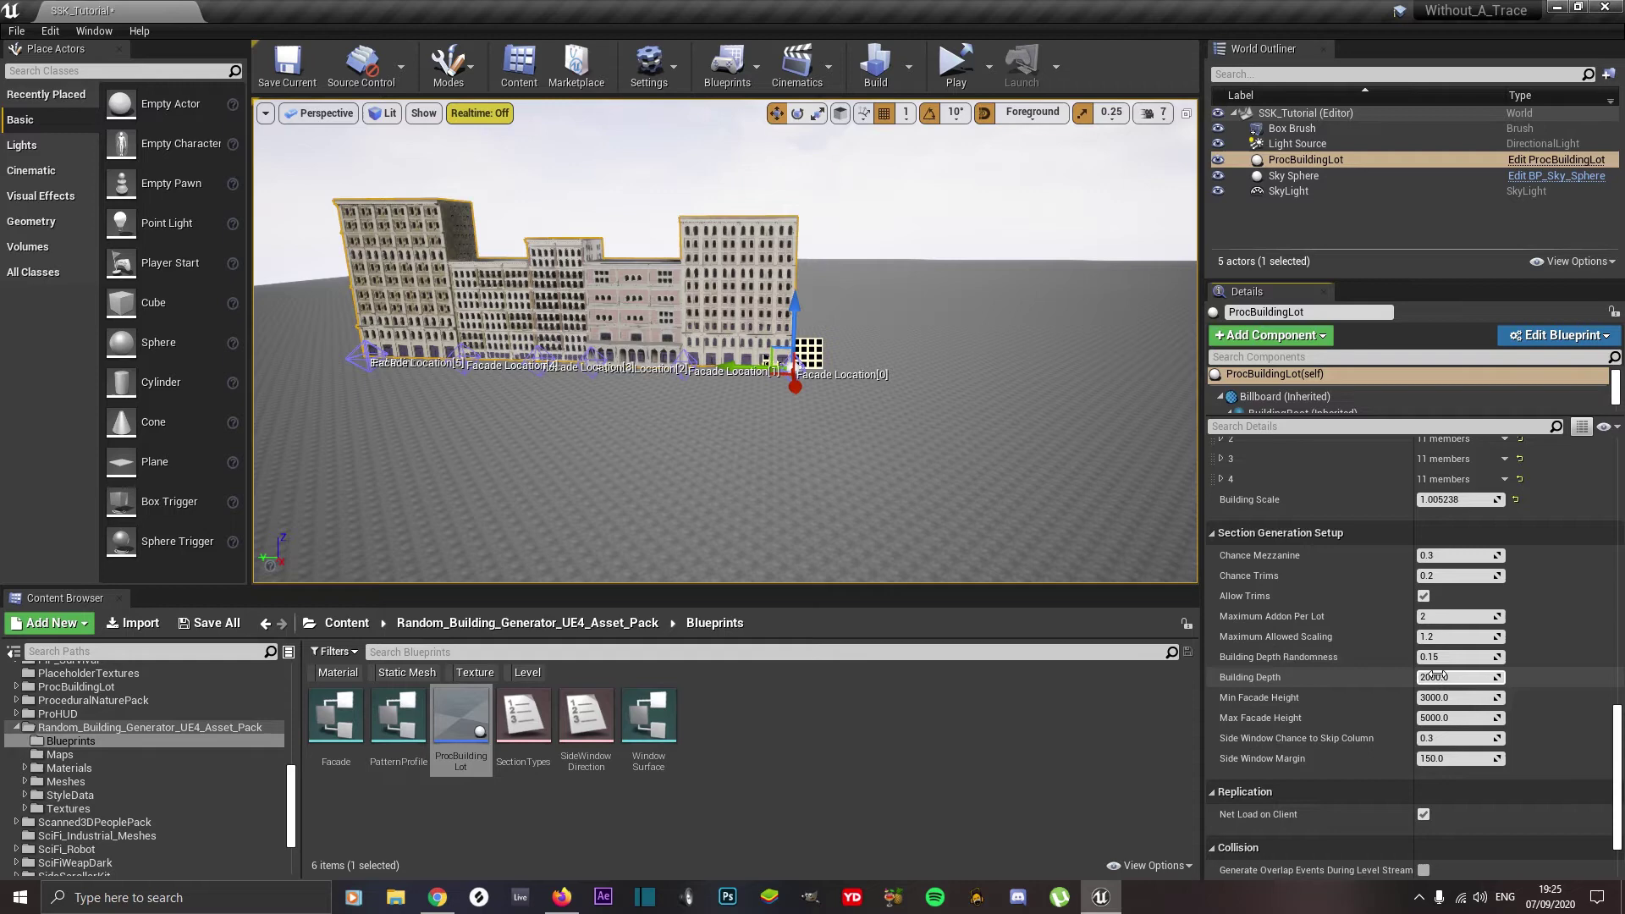
- Set the lot's Building Depth to 3000 and its Building Depth Randomness to 0.5
{"action": "left_click", "coordinate": [1437, 677]}
{"action": "left_click_drag", "start_coordinate": [1427, 677], "coordinate": [1356, 678]}
{"action": "type", "text": "3"}
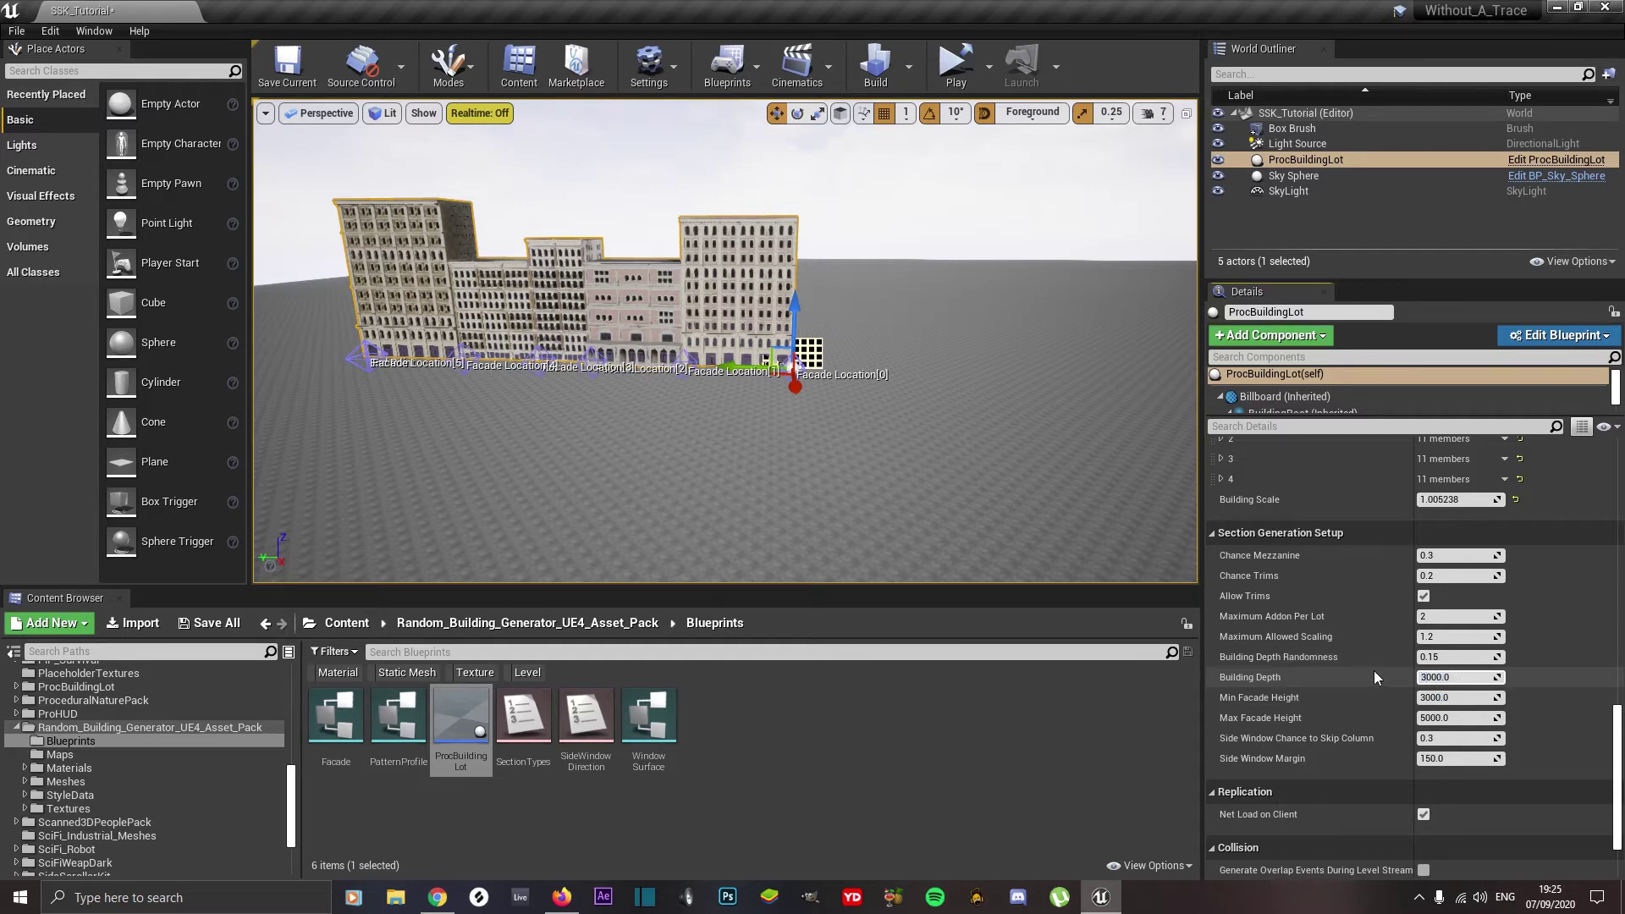
{"action": "left_click", "coordinate": [1443, 658]}
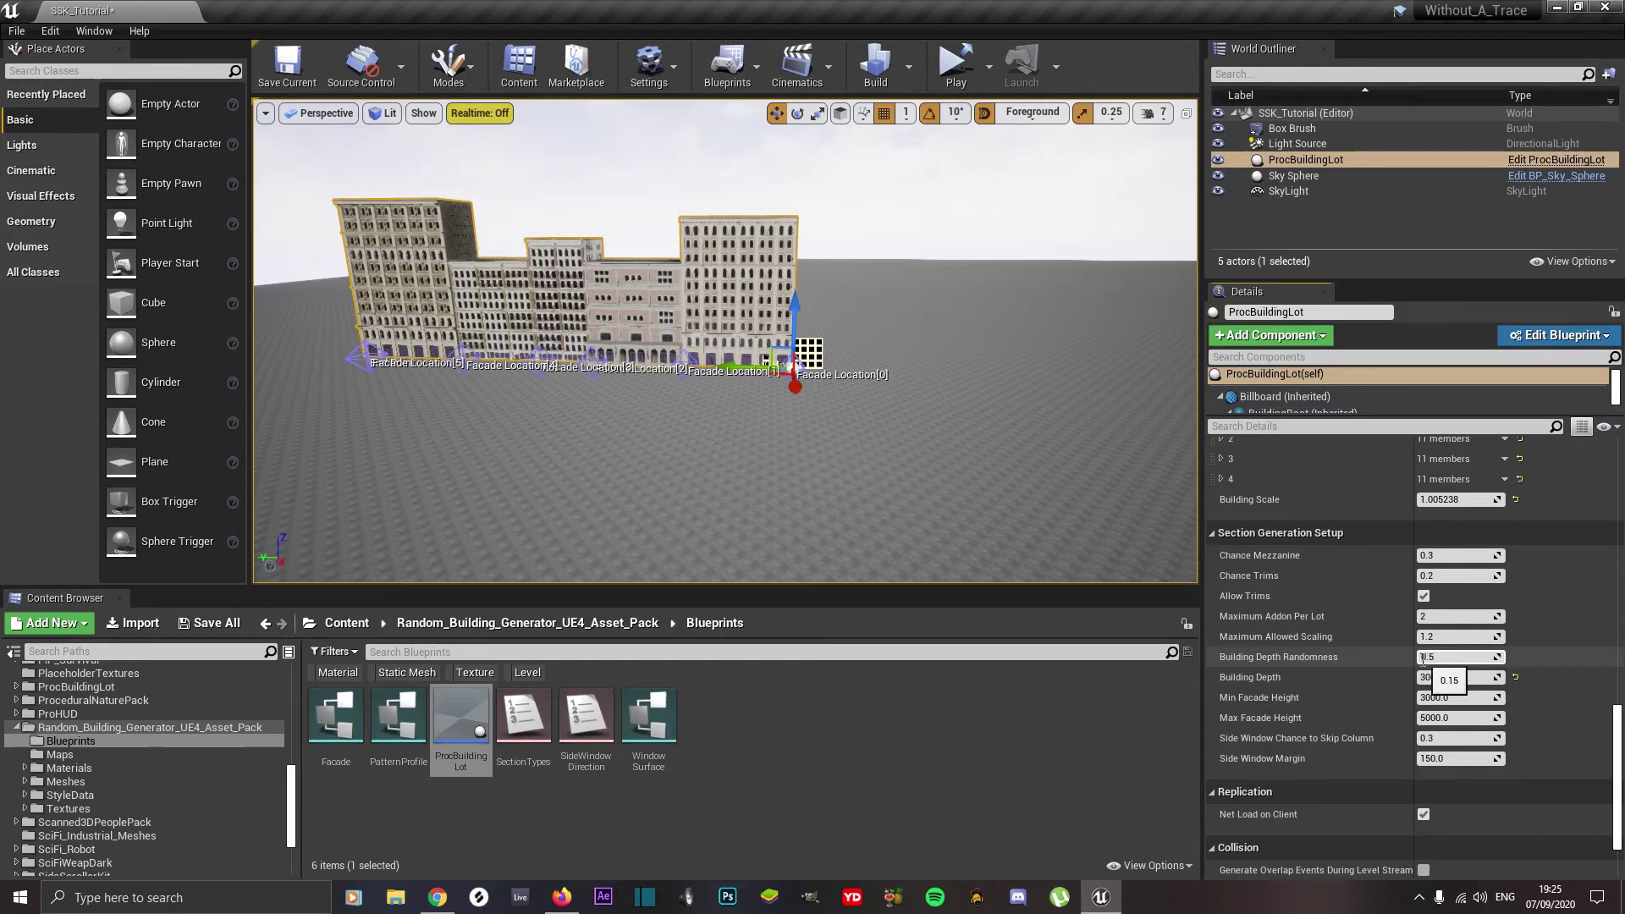
- Set the lot's Building Scale to 5 and select its End Point handle in the level
{"action": "scroll", "coordinate": [1422, 657], "scroll_direction": "up", "scroll_amount": 1}
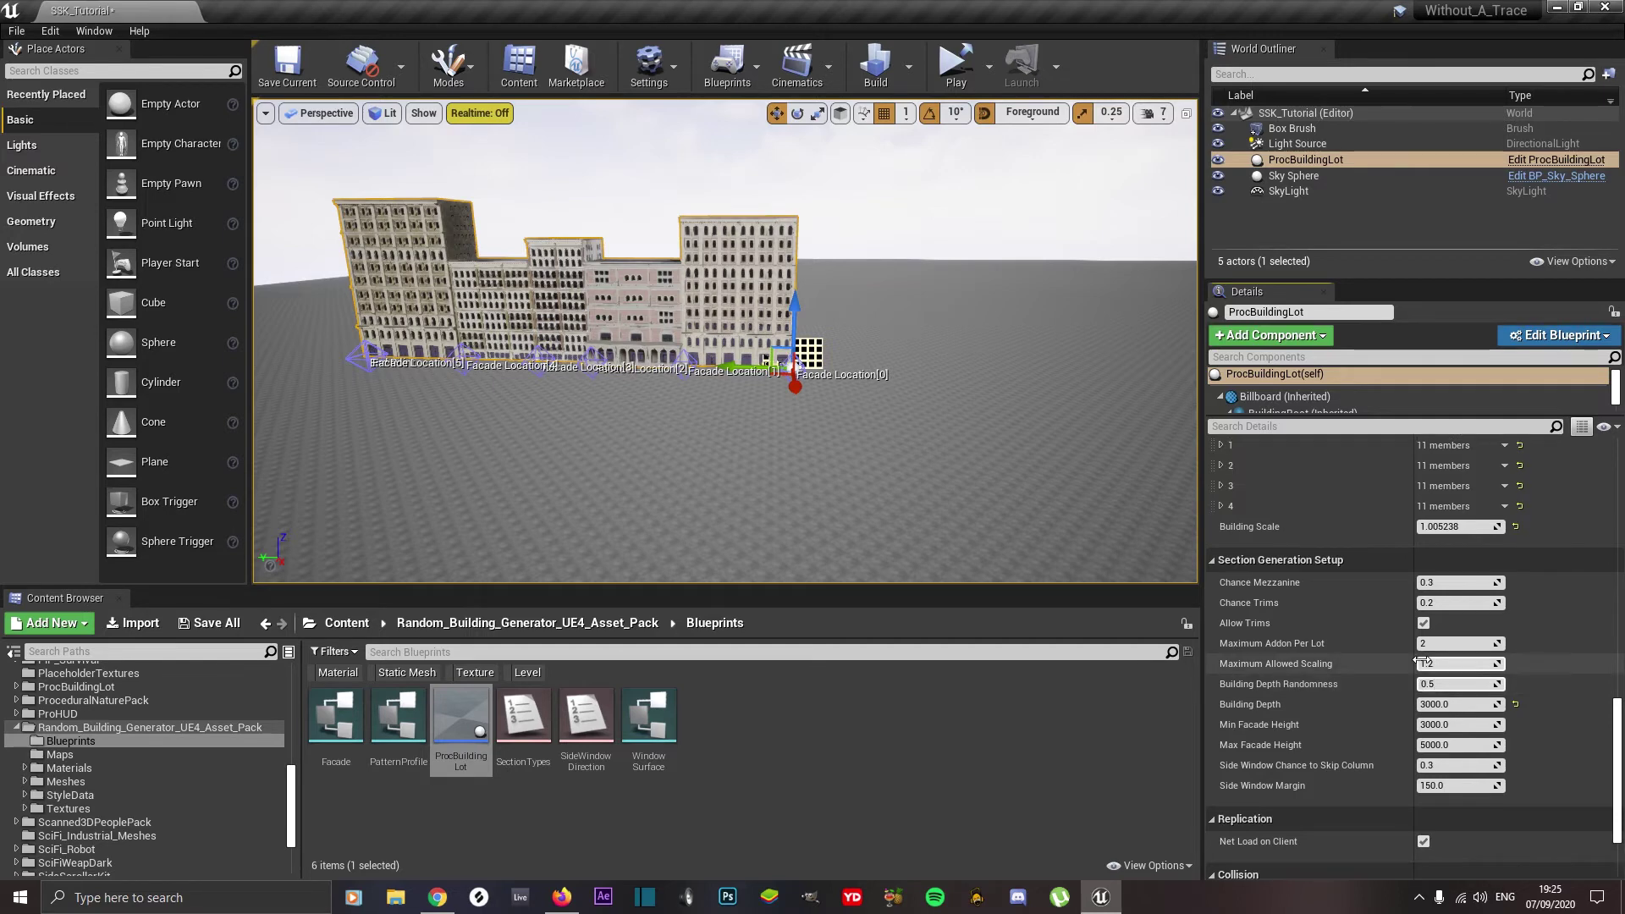
{"action": "left_click", "coordinate": [1444, 528]}
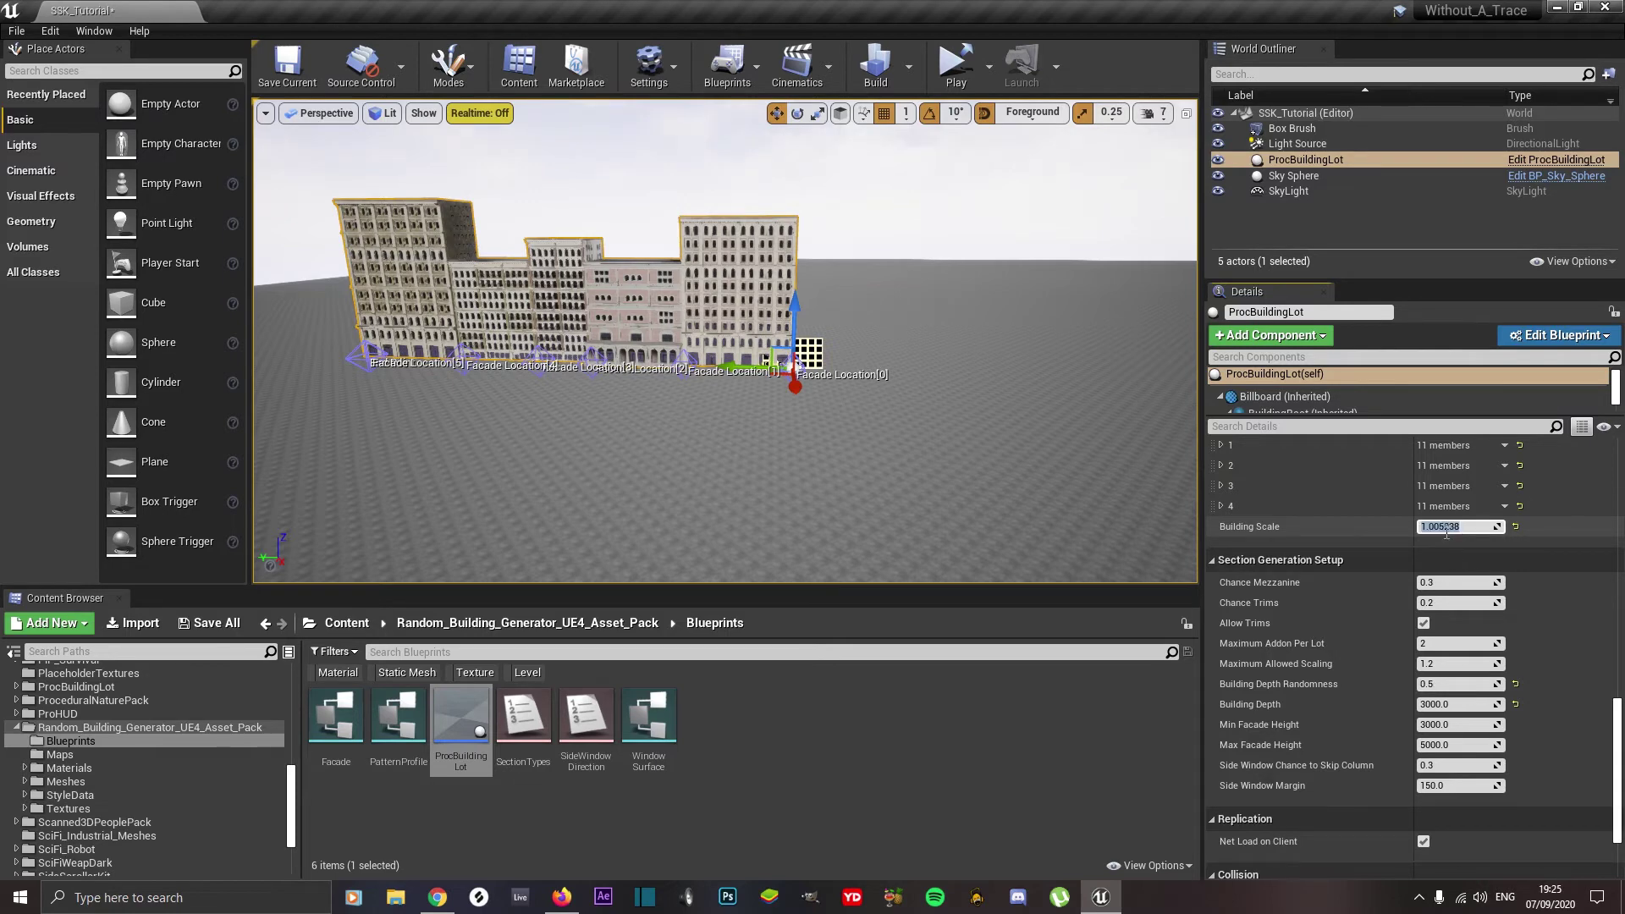
{"action": "type", "text": "5"}
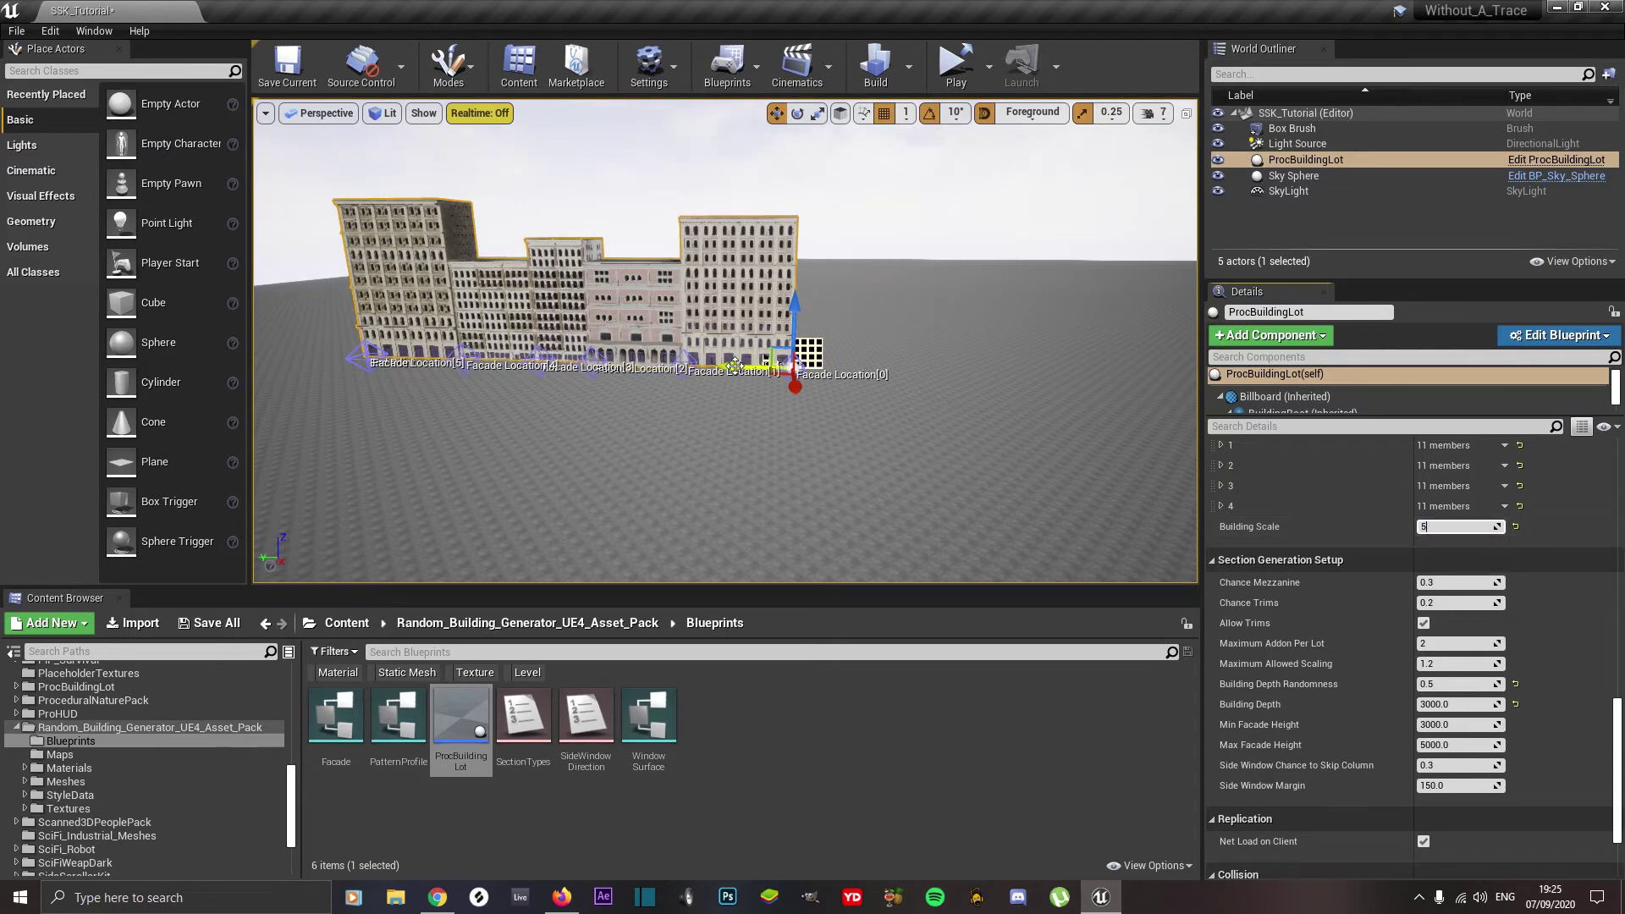
{"action": "left_click", "coordinate": [365, 356]}
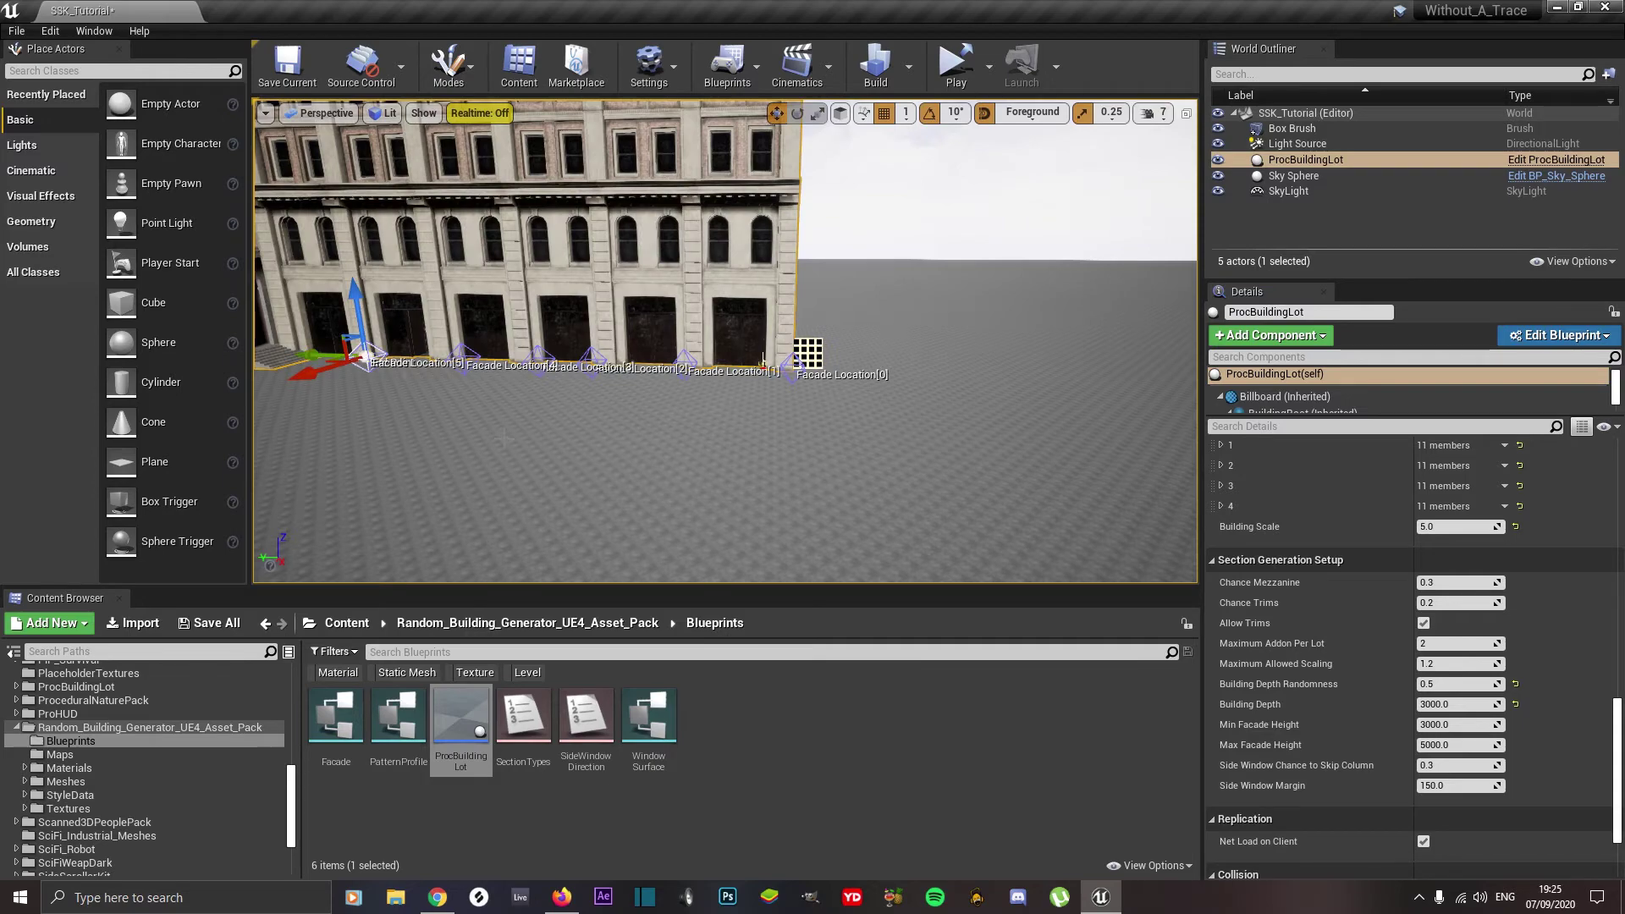
{"action": "right_click_drag", "start_coordinate": [366, 355], "coordinate": [262, 313]}
{"action": "right_click_drag", "start_coordinate": [643, 381], "coordinate": [660, 330]}
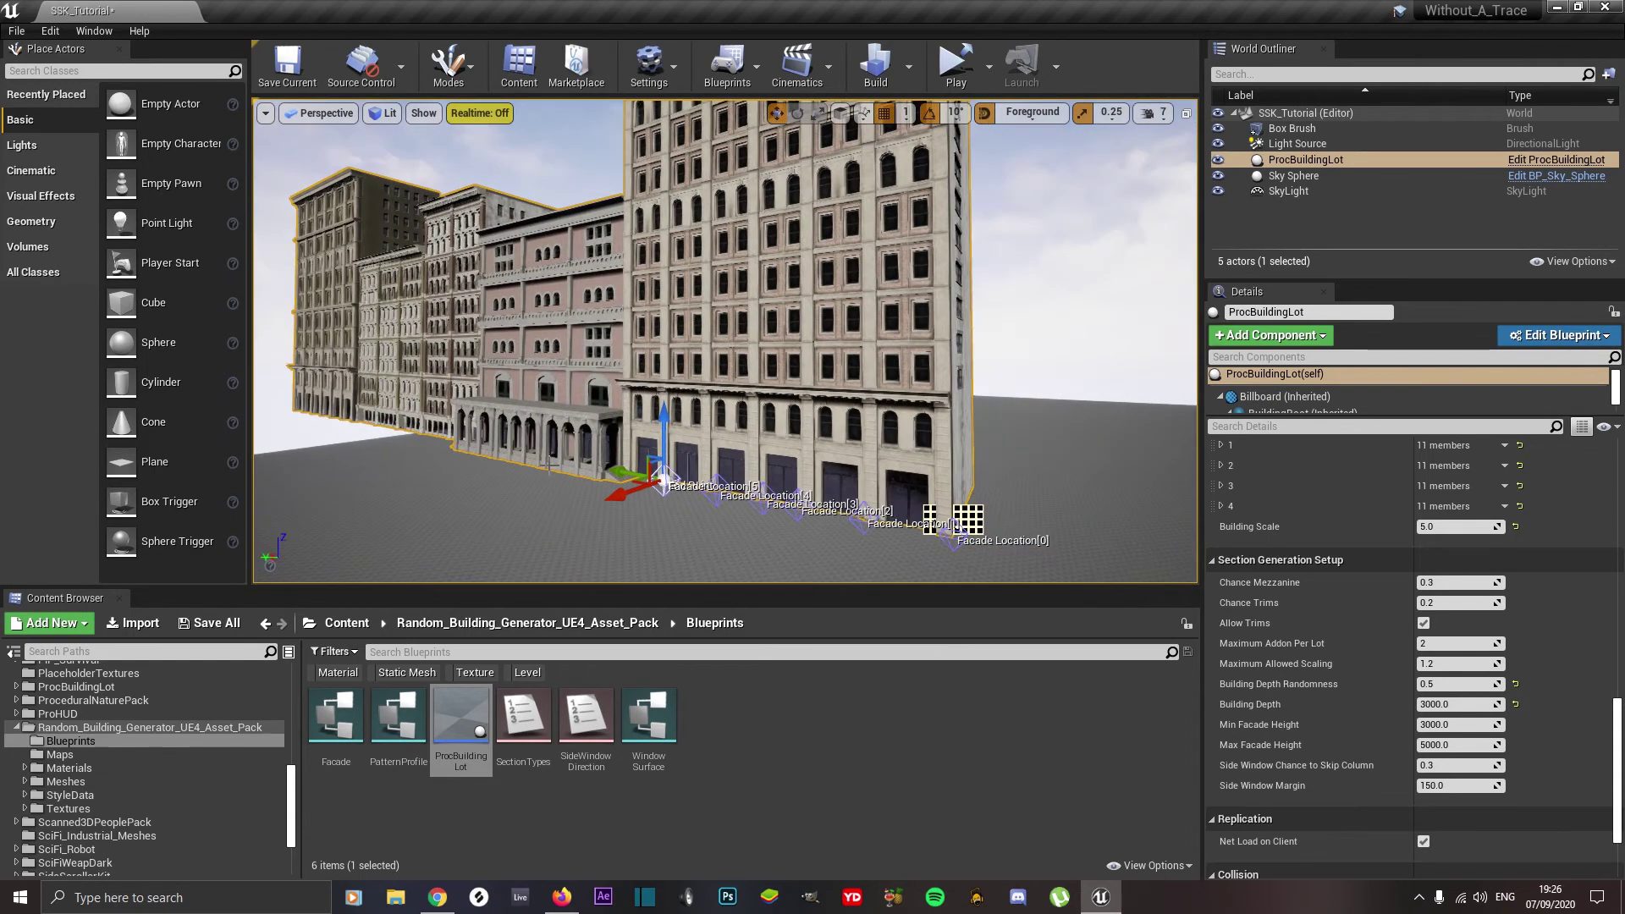
- Undo the last Building Scale edit and reselect the building lot in the level
{"action": "key", "text": "ctrl+z"}
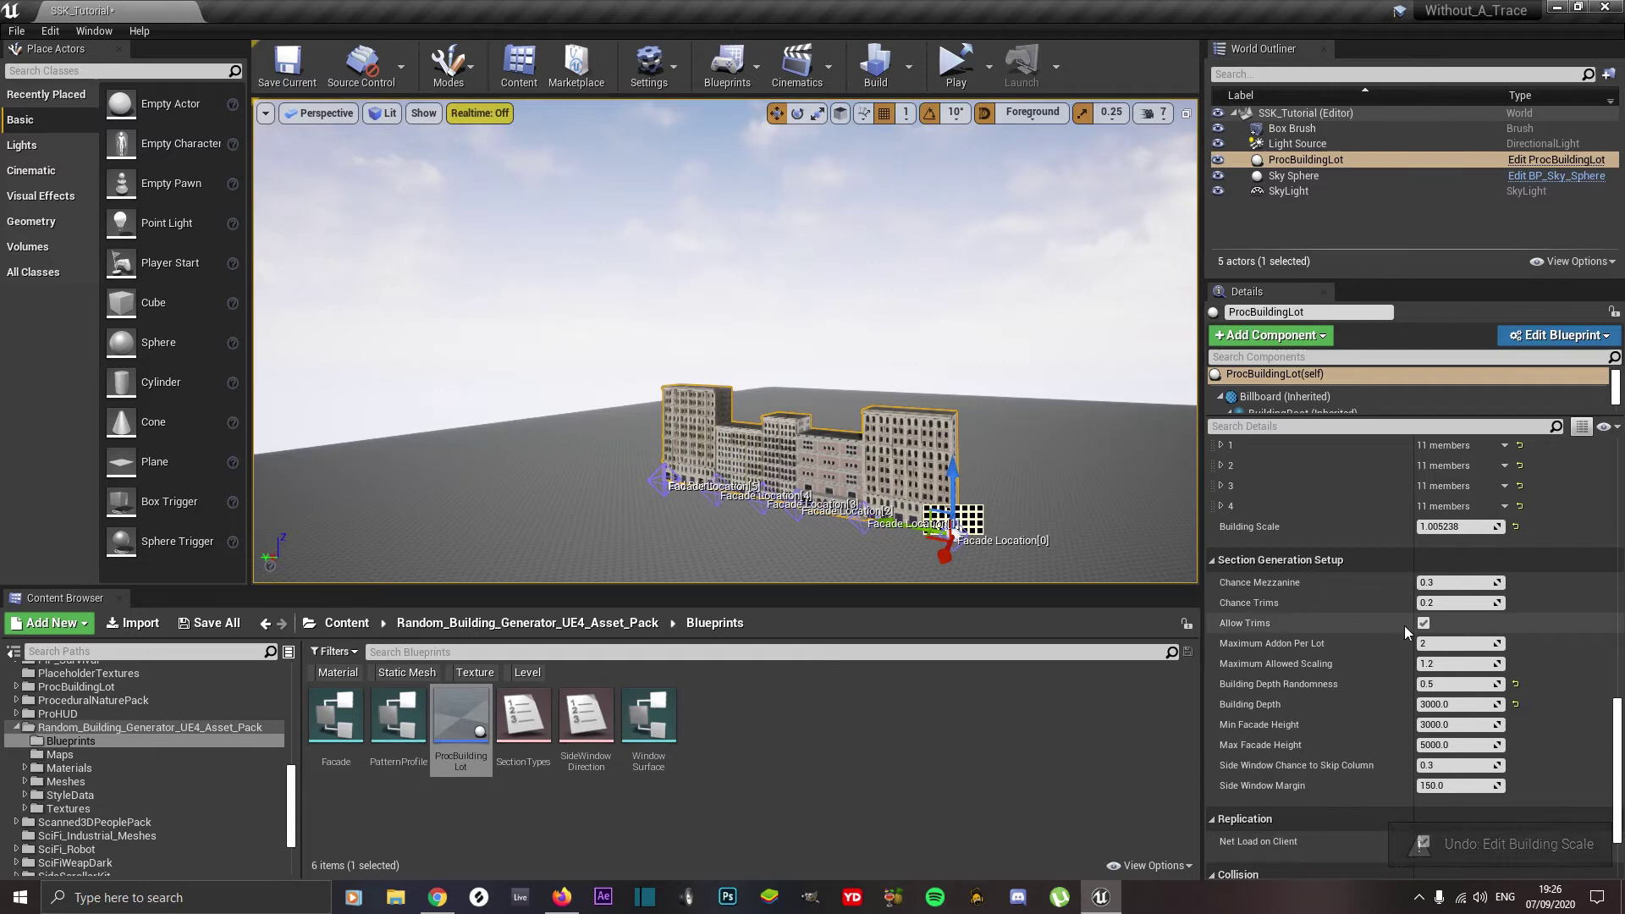
{"action": "scroll", "coordinate": [1404, 626], "scroll_direction": "up", "scroll_amount": 5}
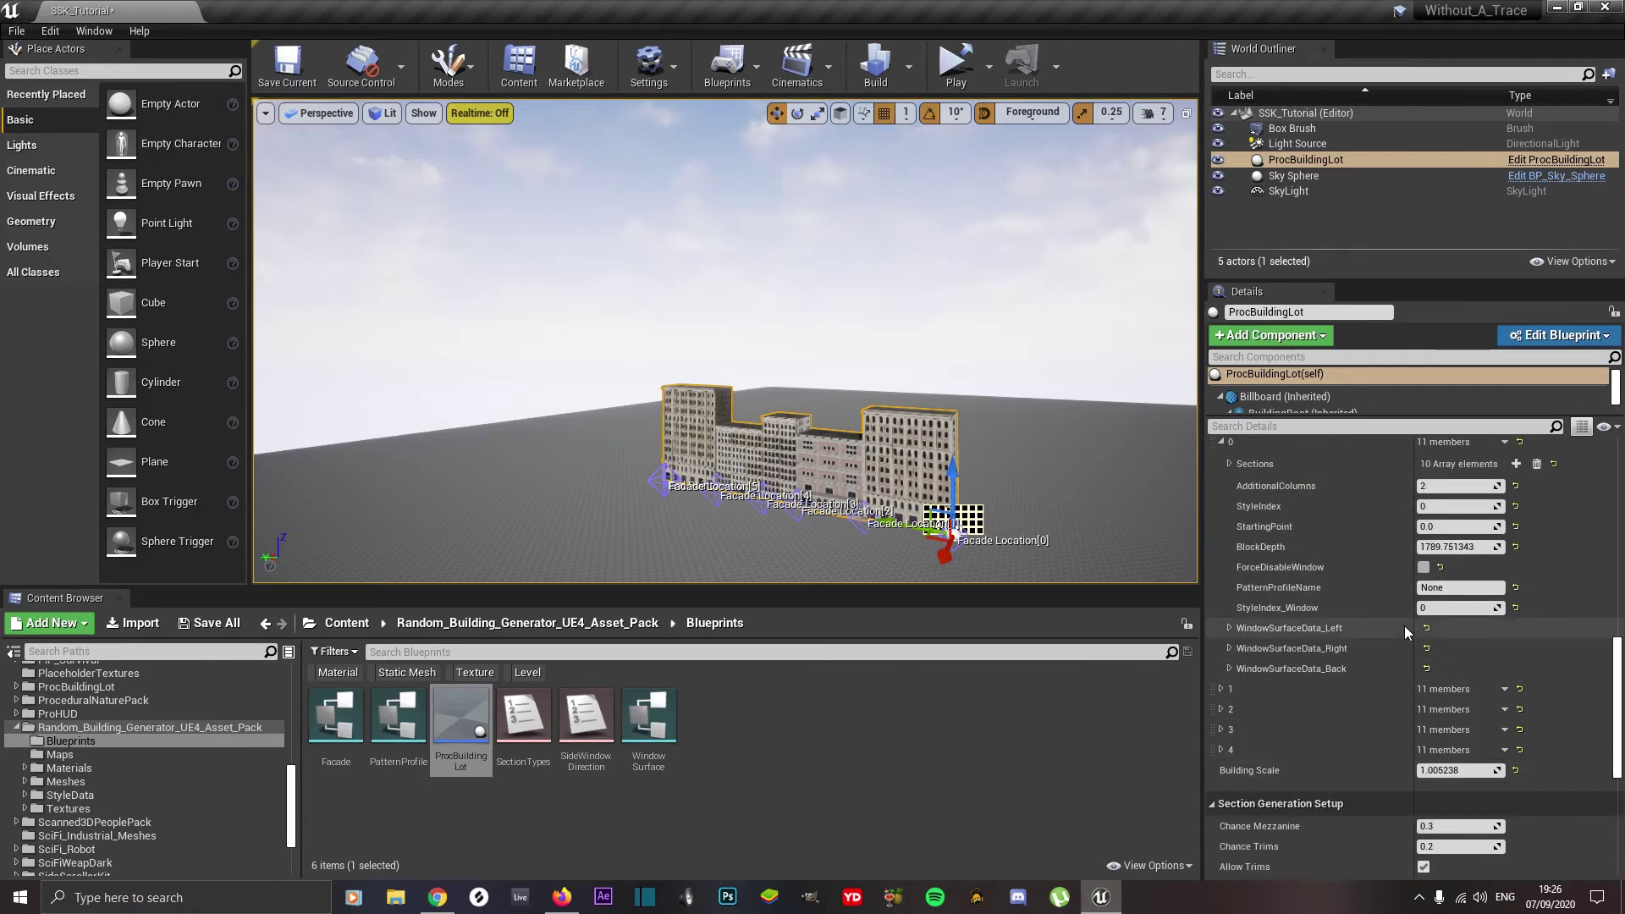
{"action": "scroll", "coordinate": [1405, 626], "scroll_direction": "up", "scroll_amount": 6}
{"action": "scroll", "coordinate": [1404, 633], "scroll_direction": "up", "scroll_amount": 8}
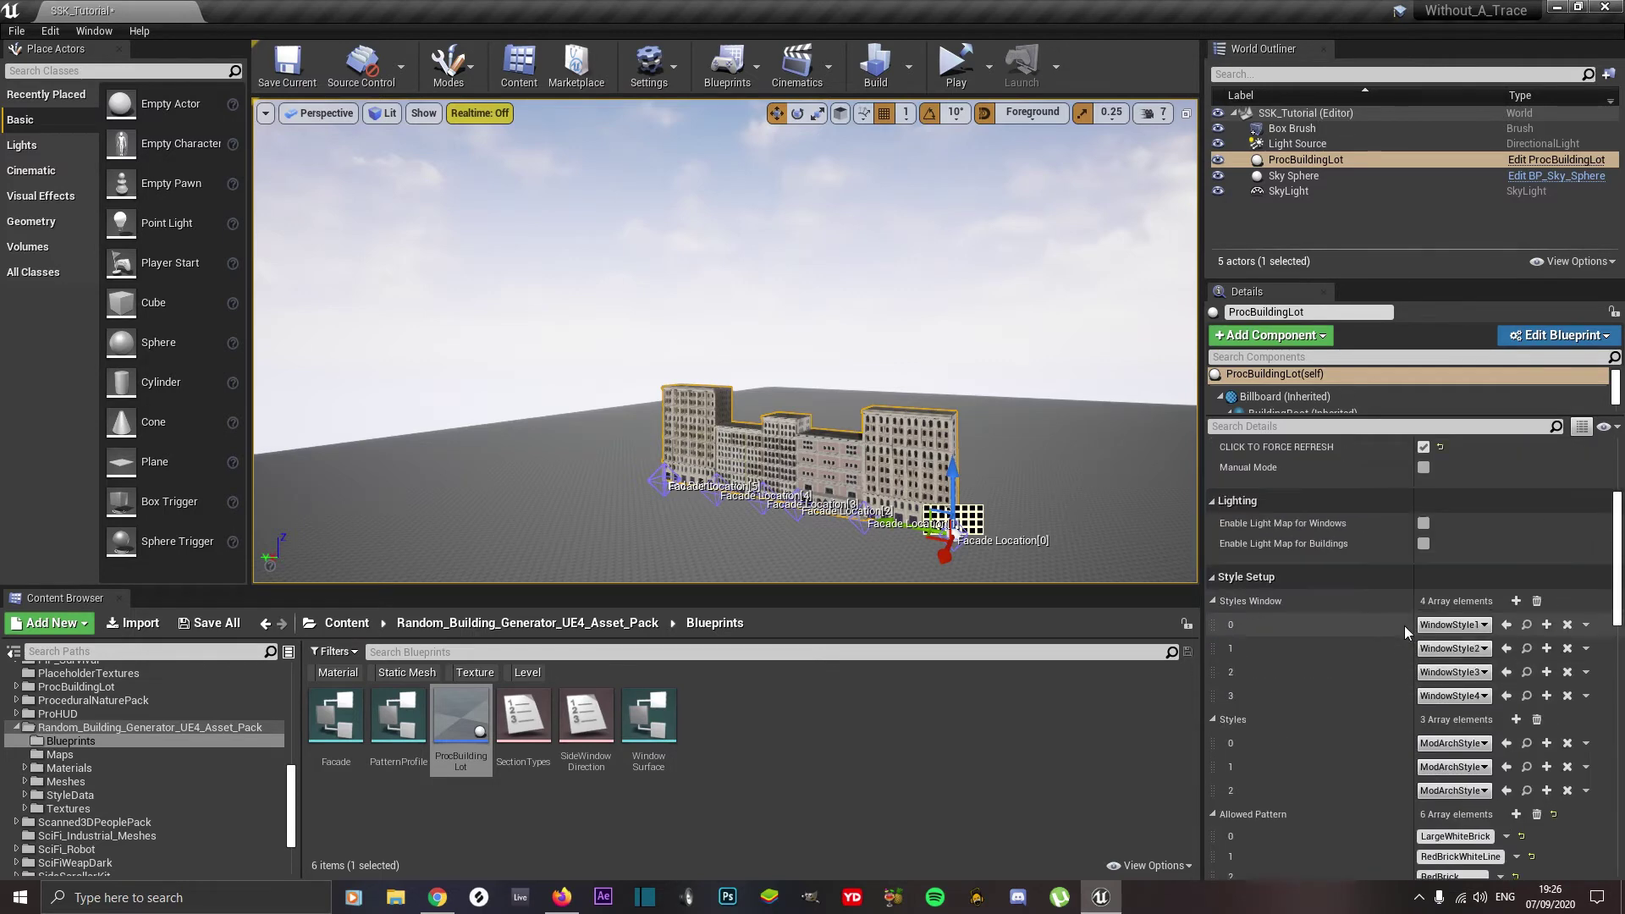
{"action": "scroll", "coordinate": [1404, 630], "scroll_direction": "up", "scroll_amount": 3}
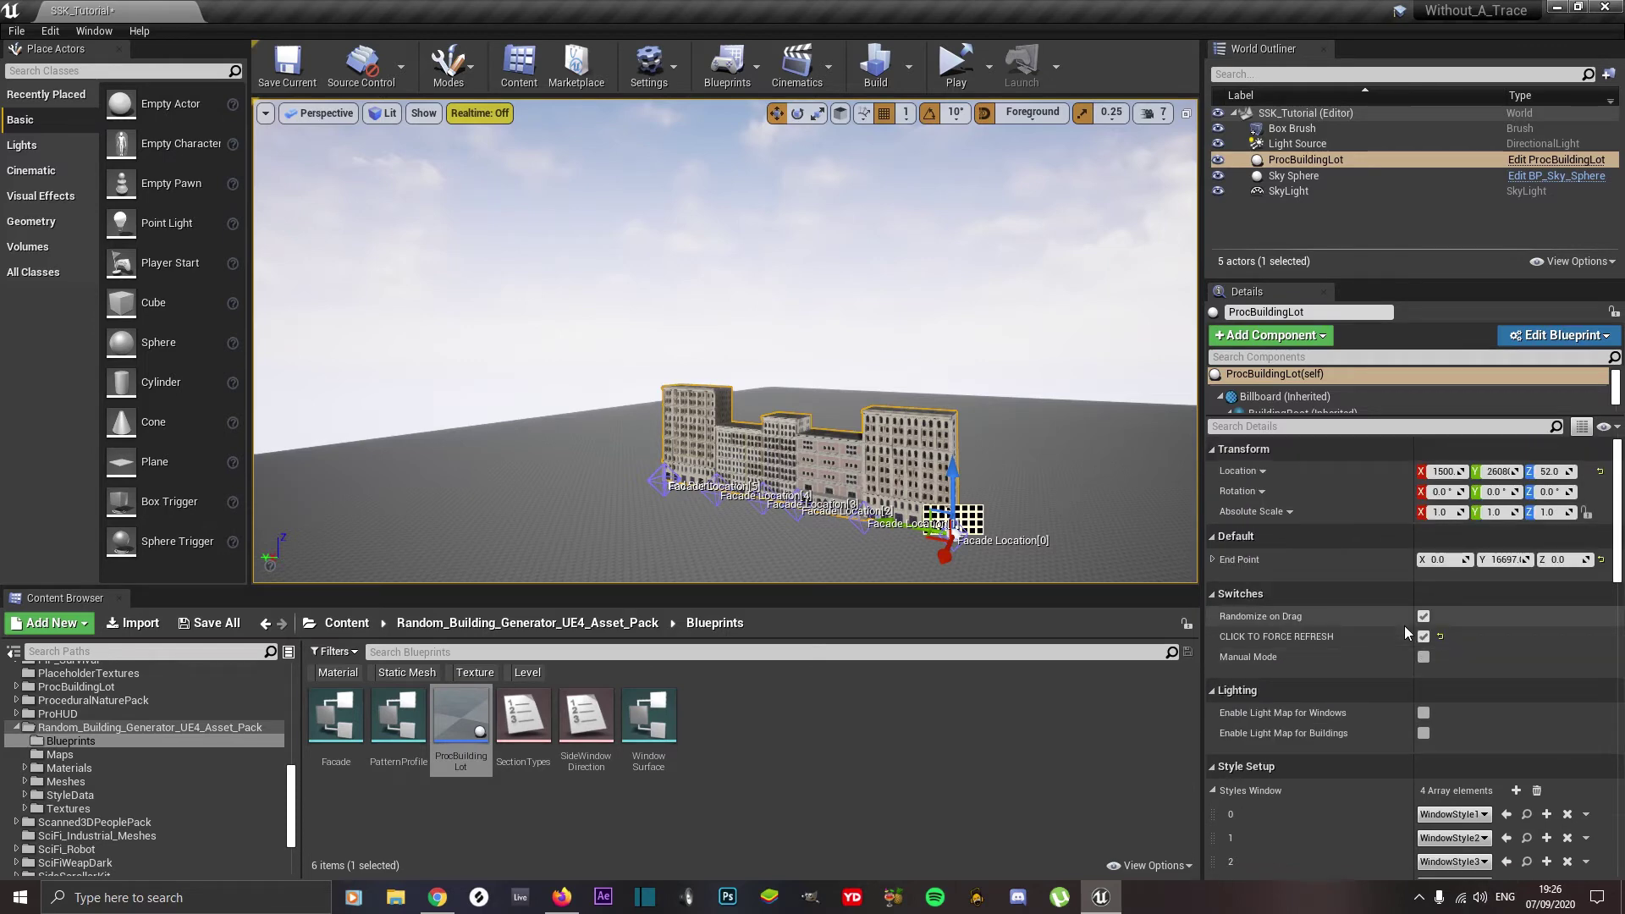
{"action": "left_click", "coordinate": [1069, 466]}
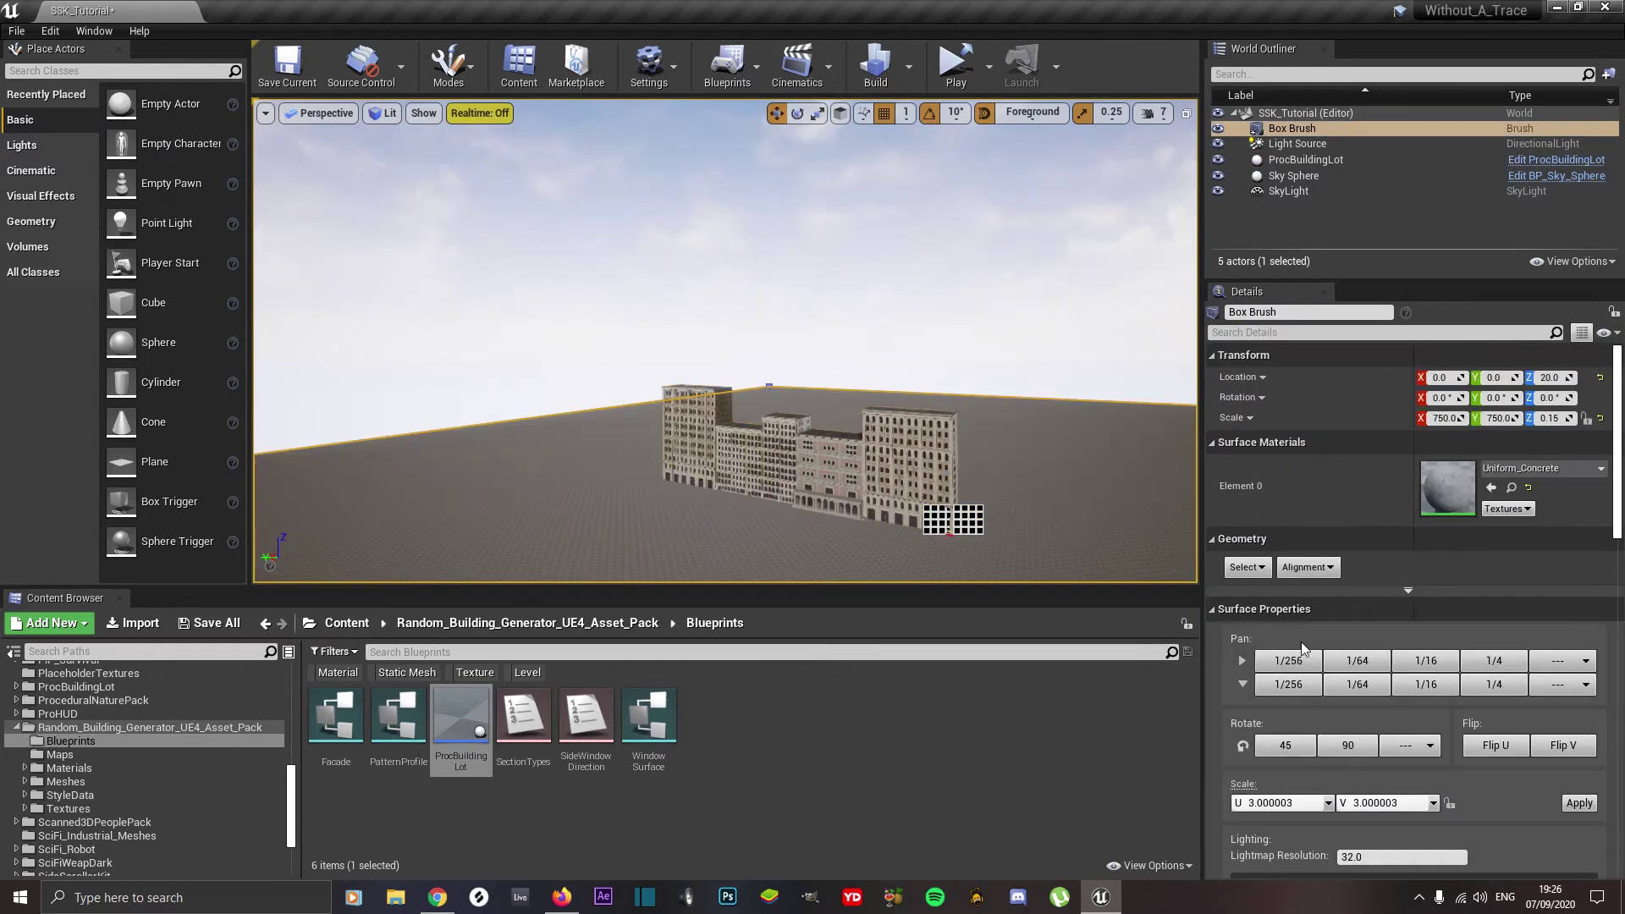
{"action": "left_click", "coordinate": [698, 450]}
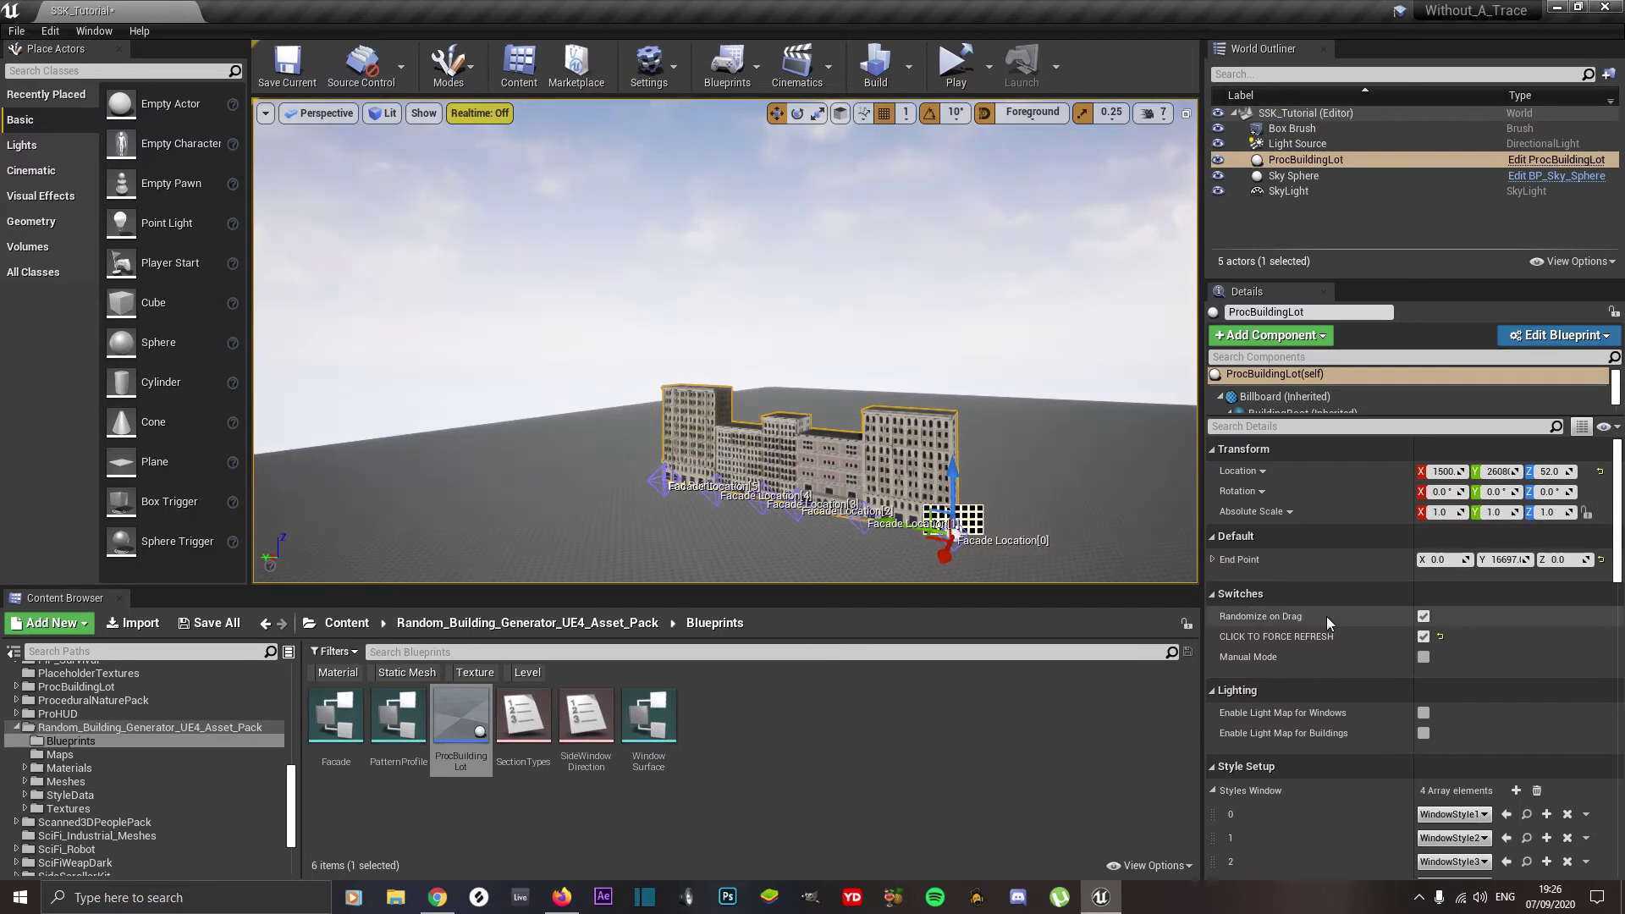
- Set the lot's Chance Mezzanine and Chance Trims to 1 and its Maximum Addon Per Lot to 5
{"action": "scroll", "coordinate": [1325, 613], "scroll_direction": "down", "scroll_amount": 12}
{"action": "scroll", "coordinate": [1325, 618], "scroll_direction": "down", "scroll_amount": 3}
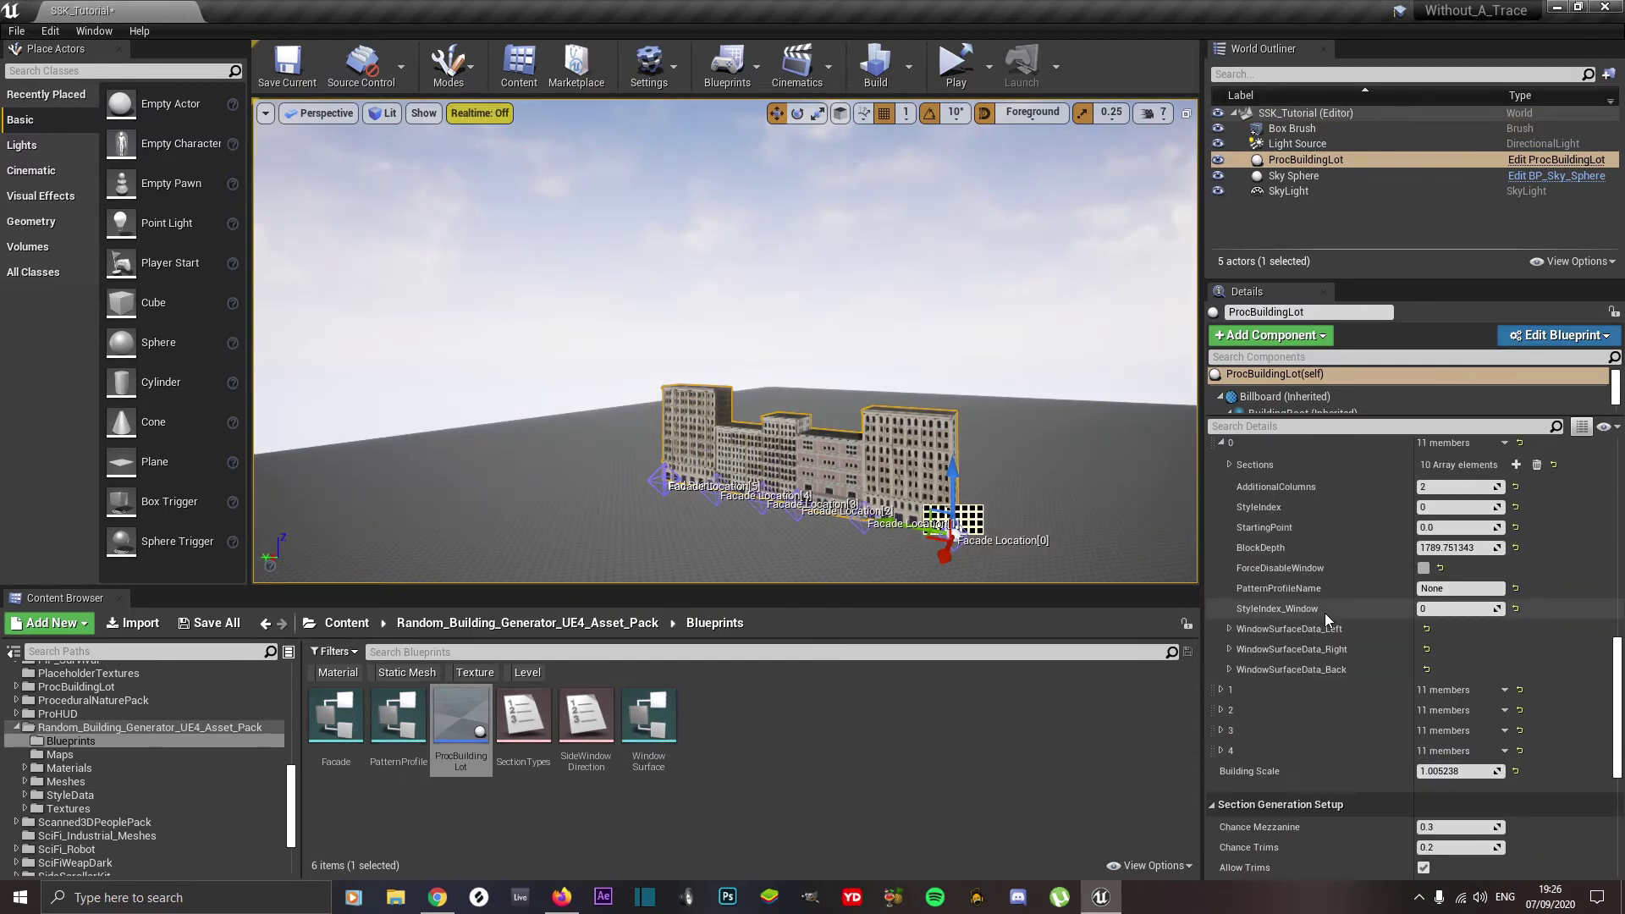
{"action": "scroll", "coordinate": [1324, 616], "scroll_direction": "down", "scroll_amount": 3}
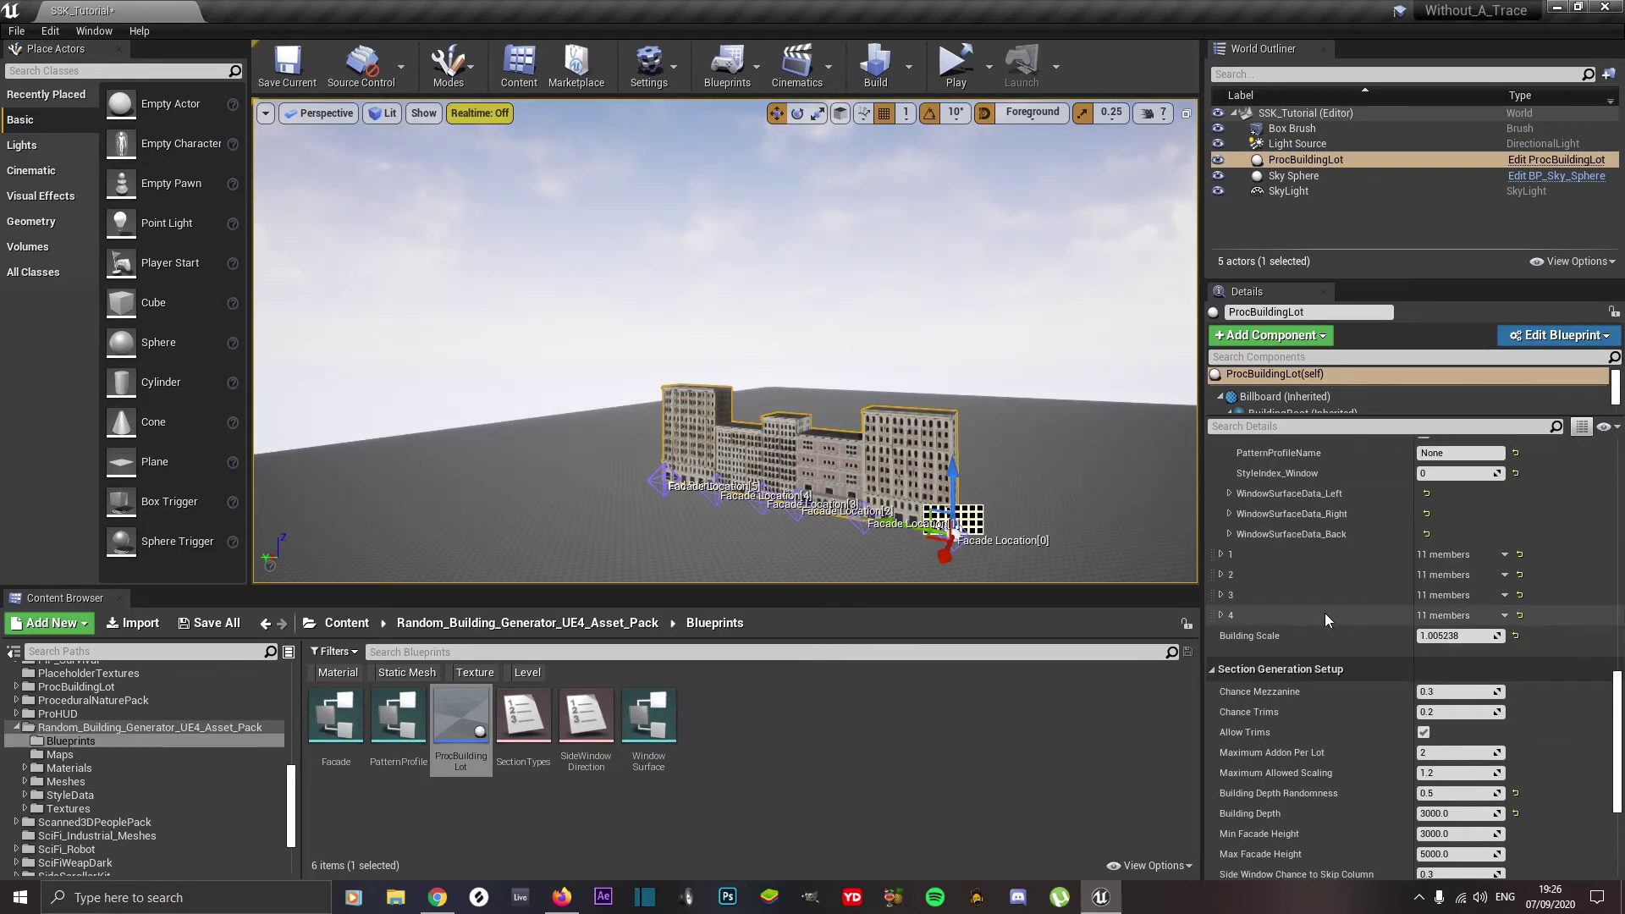
{"action": "left_click", "coordinate": [1436, 691]}
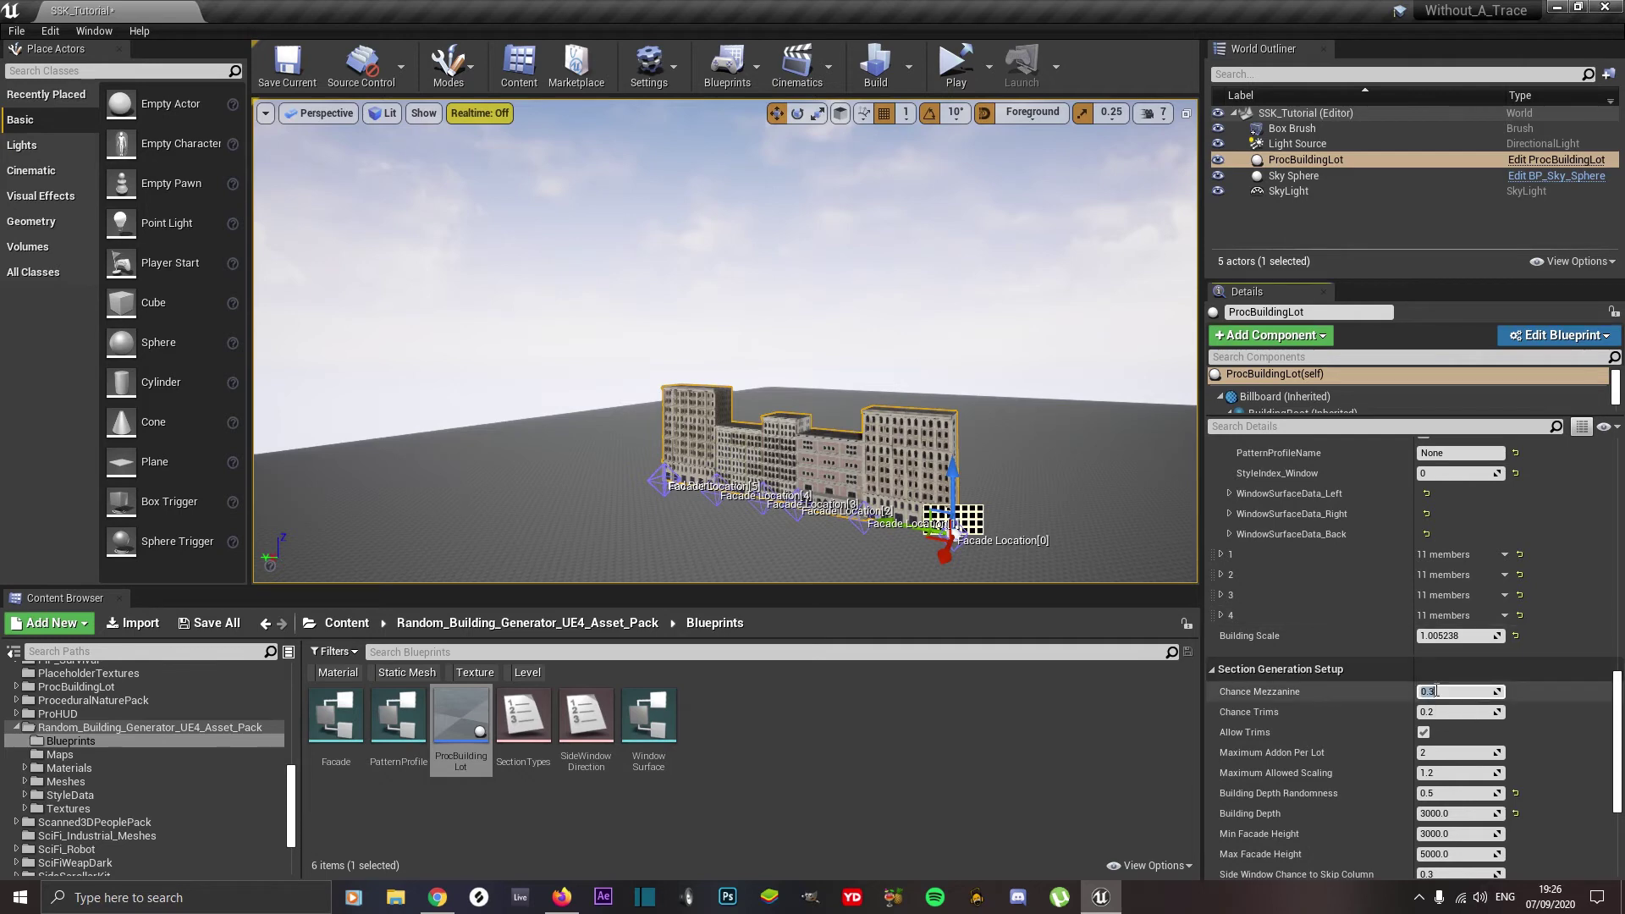
{"action": "type", "text": "1"}
{"action": "key", "text": "Tab"}
{"action": "type", "text": "1"}
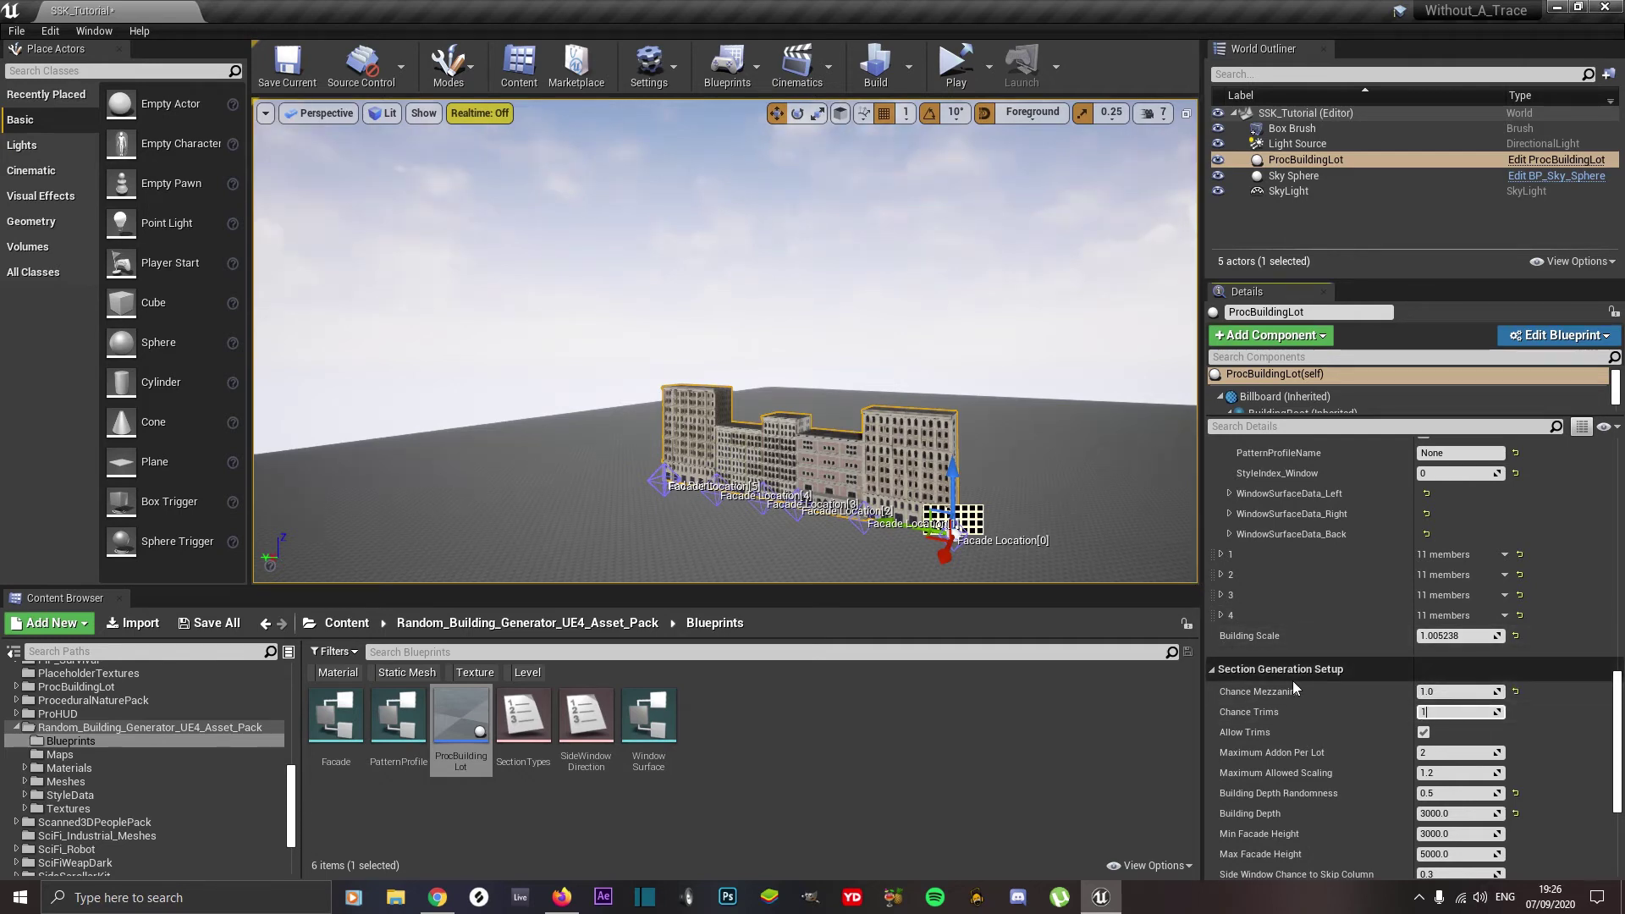
{"action": "left_click", "coordinate": [1441, 754]}
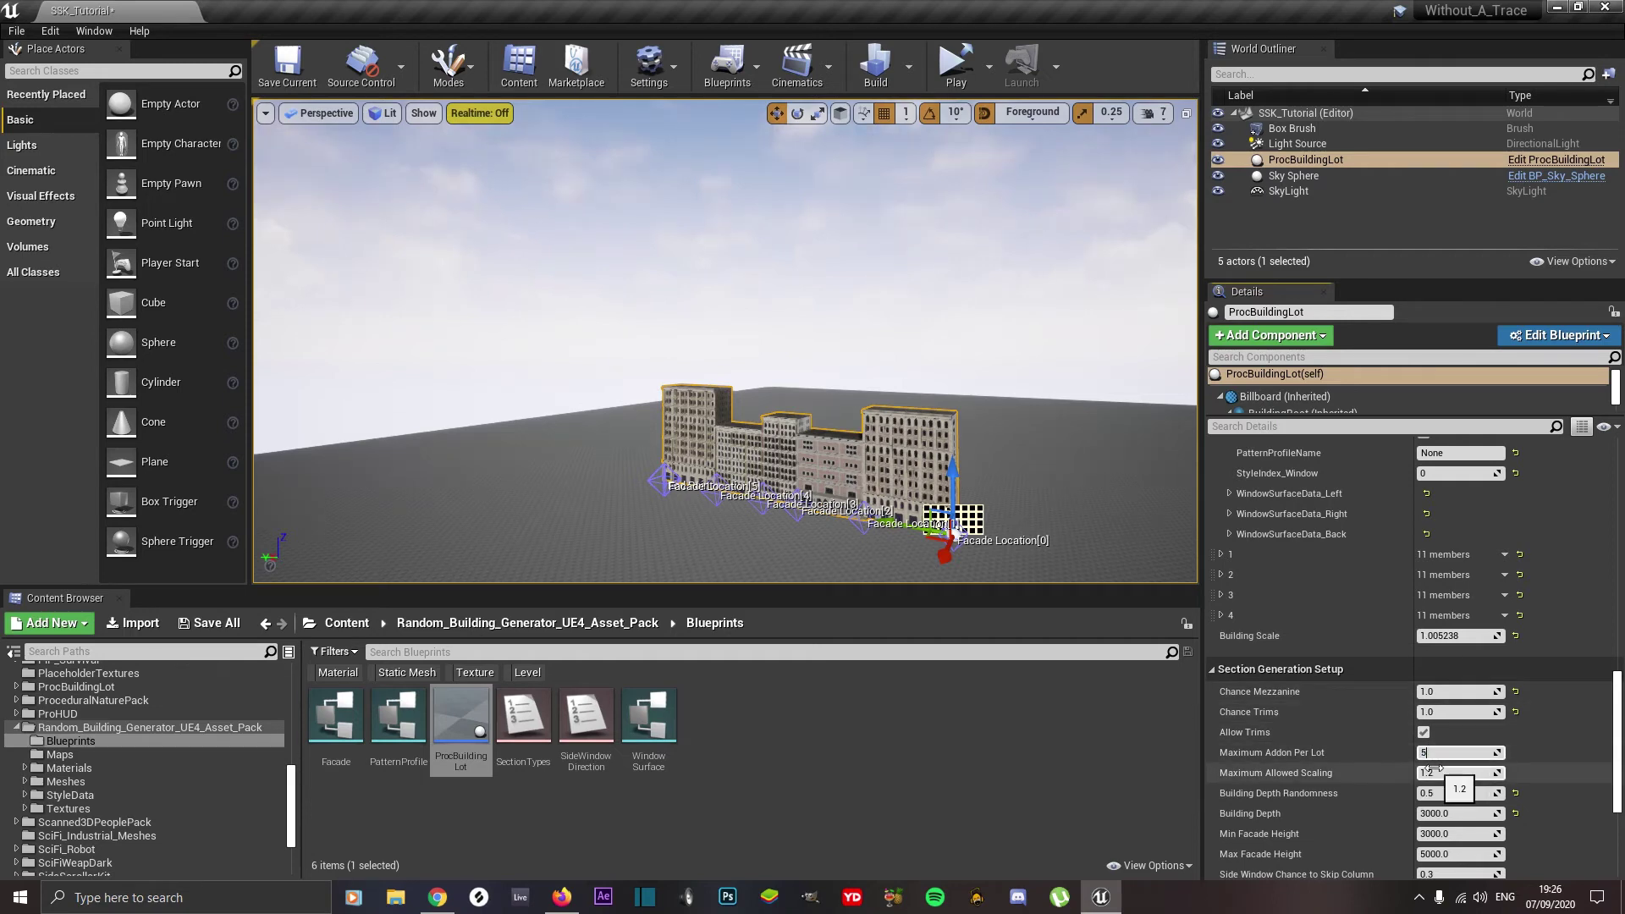
- Set the lot's Building Depth Randomness to 1, Building Depth to 5000 and Max Facade Height to 9000
{"action": "left_click", "coordinate": [1441, 793]}
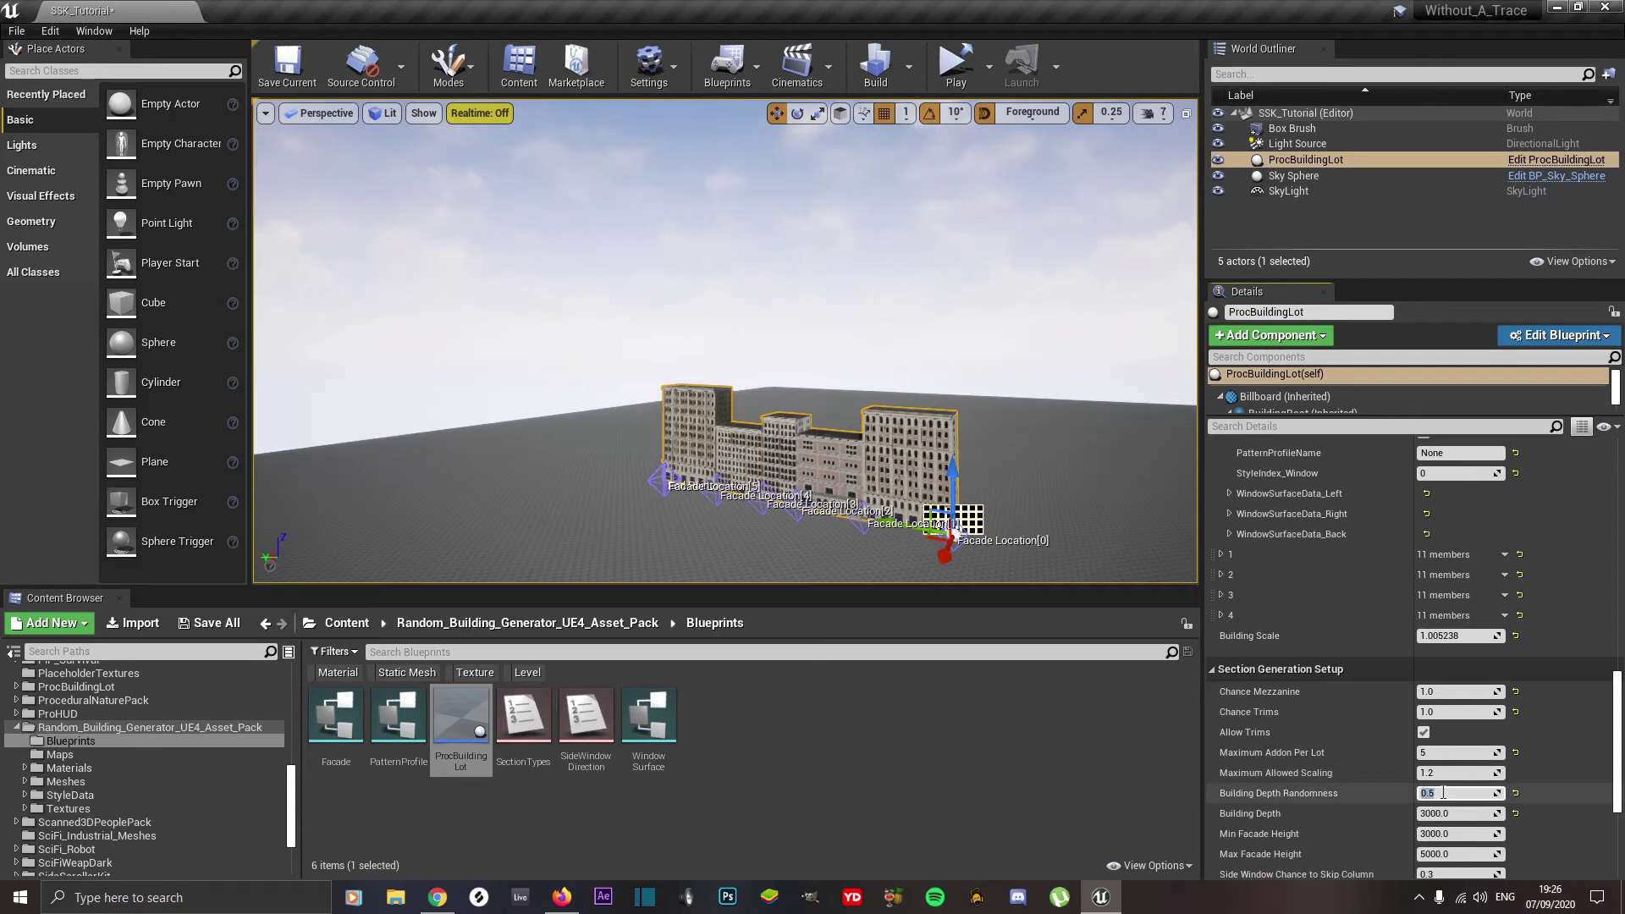
{"action": "type", "text": "1"}
{"action": "scroll", "coordinate": [1447, 781], "scroll_direction": "down", "scroll_amount": 2}
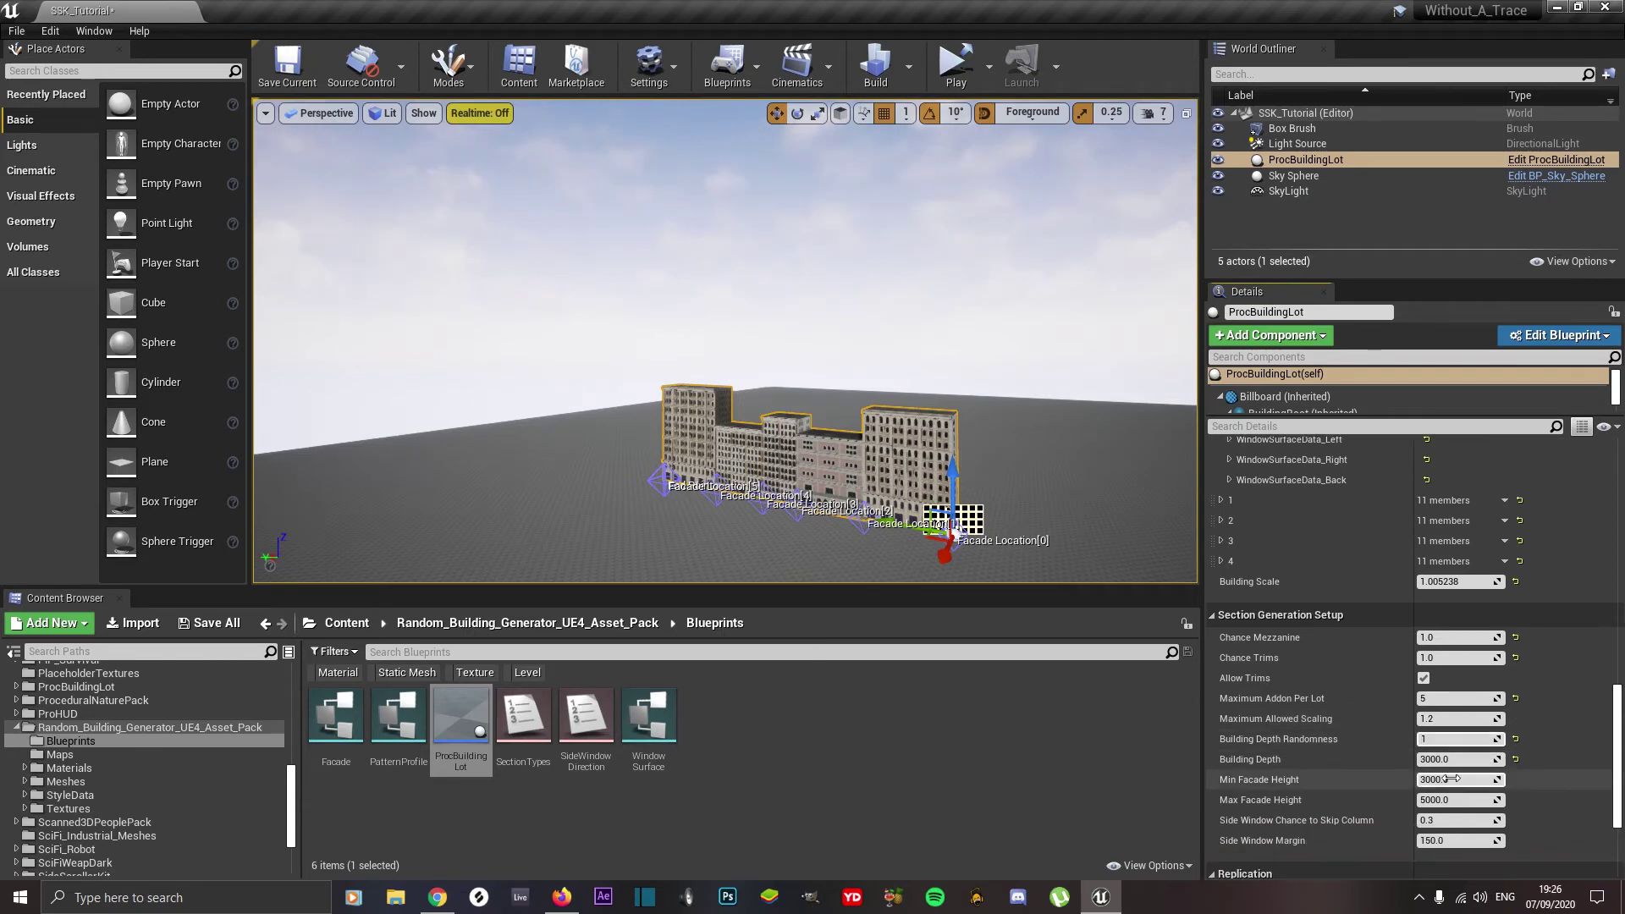
{"action": "left_click", "coordinate": [1419, 759]}
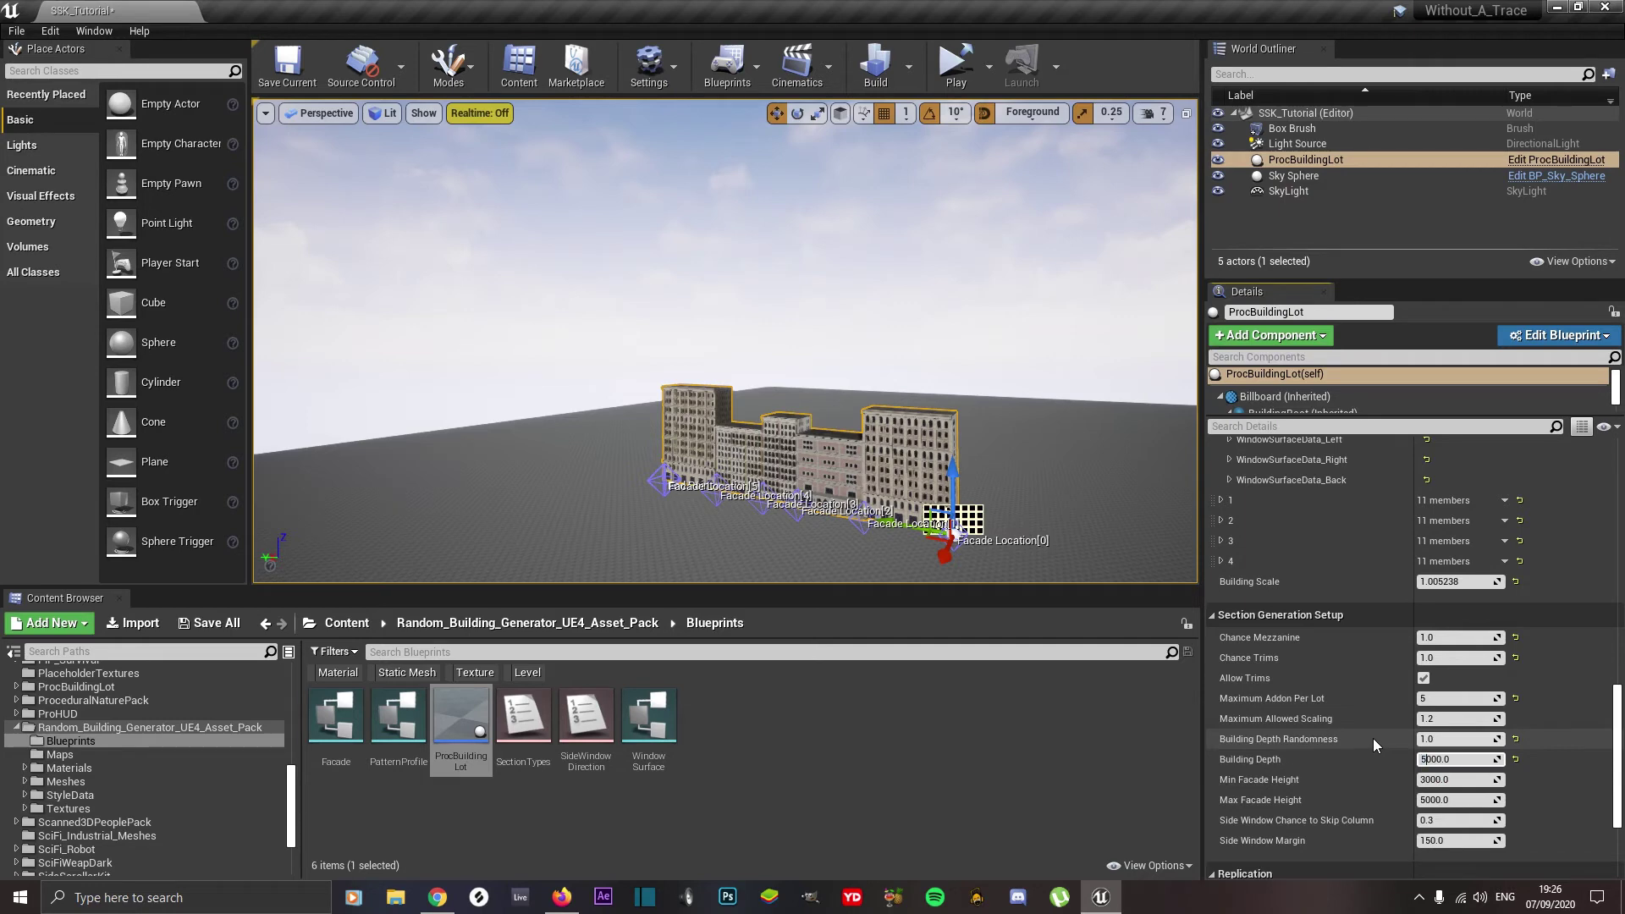
{"action": "left_click", "coordinate": [1427, 800]}
{"action": "left_click_drag", "start_coordinate": [1427, 800], "coordinate": [1382, 789]}
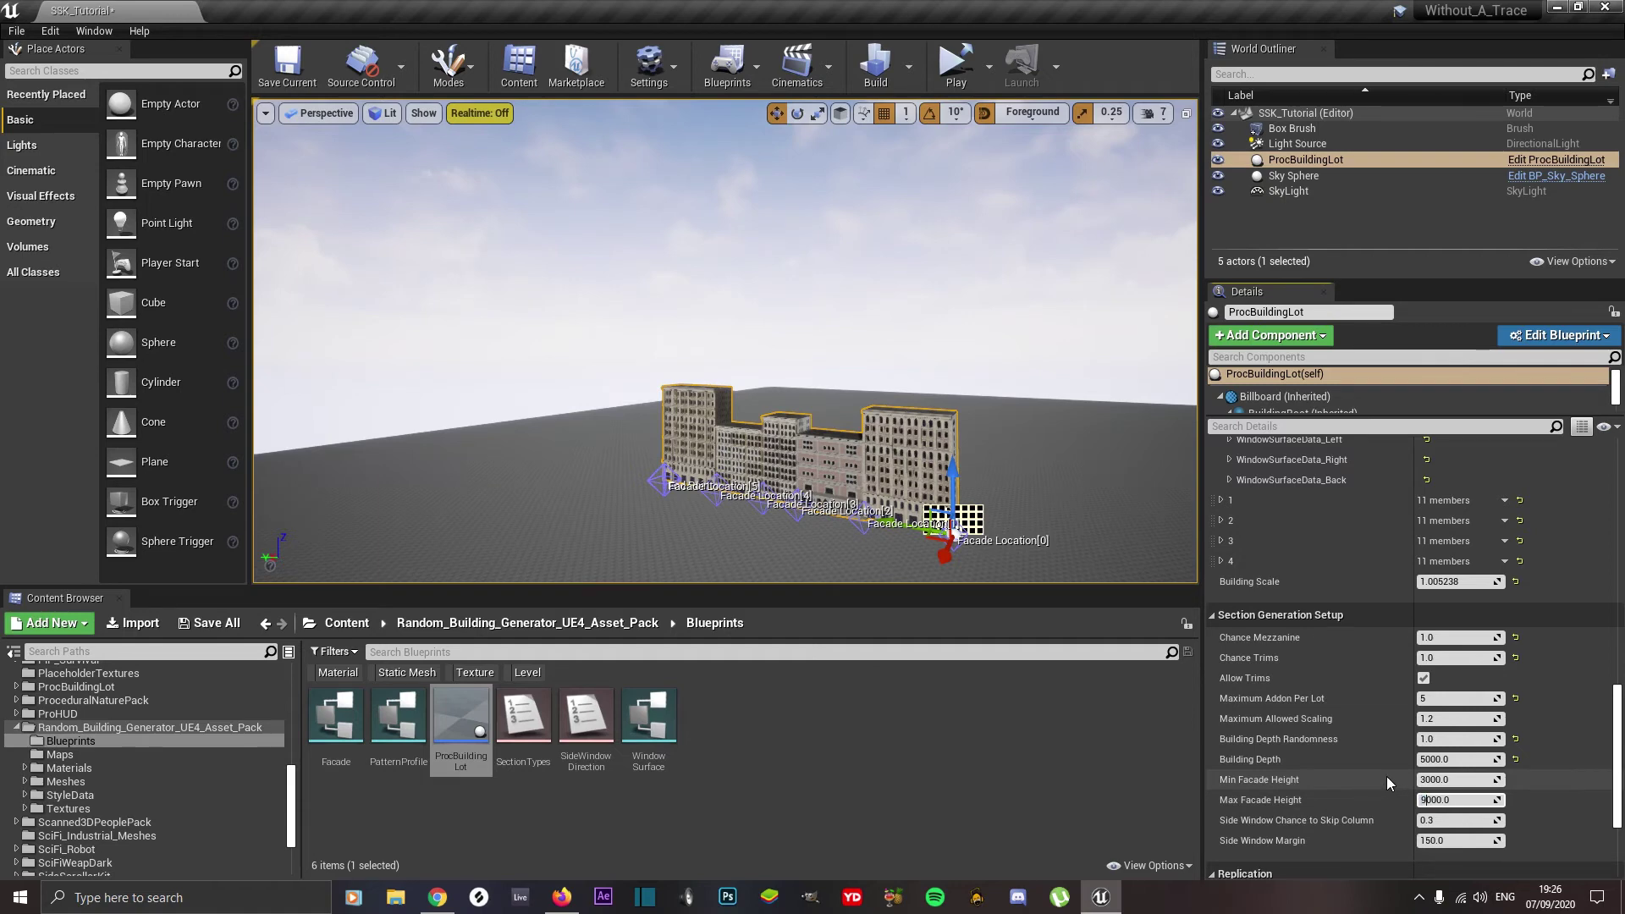
- Set the lot's Side Window Chance to Skip Column to 0.65 and its Side Window Margin to 275
{"action": "left_click", "coordinate": [1437, 819]}
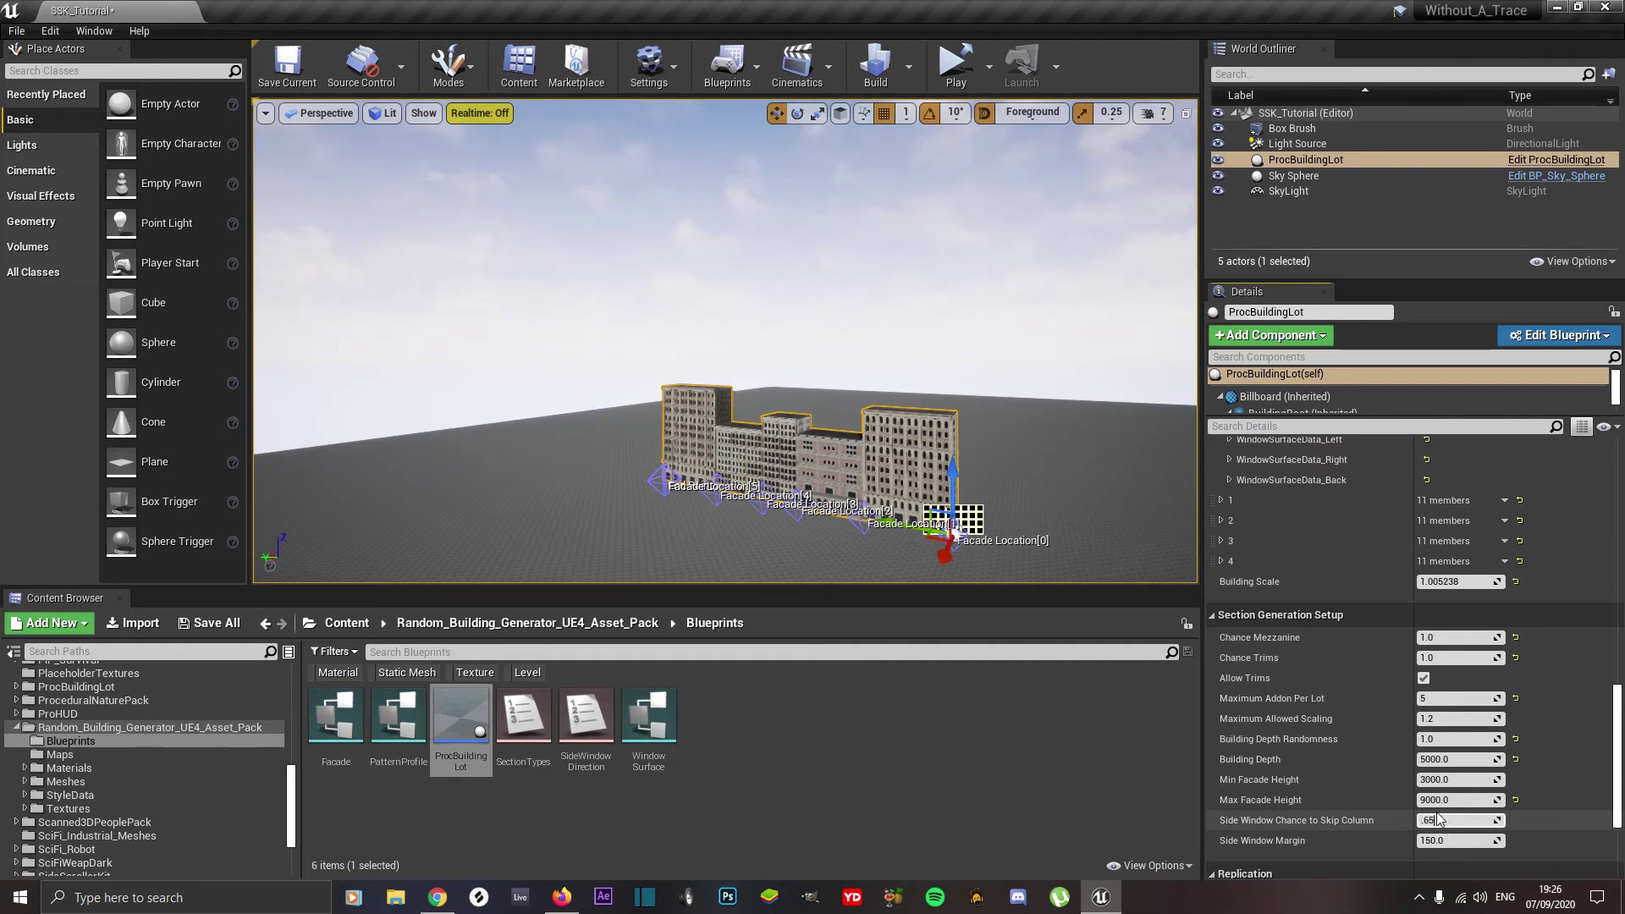
{"action": "key", "text": "Tab"}
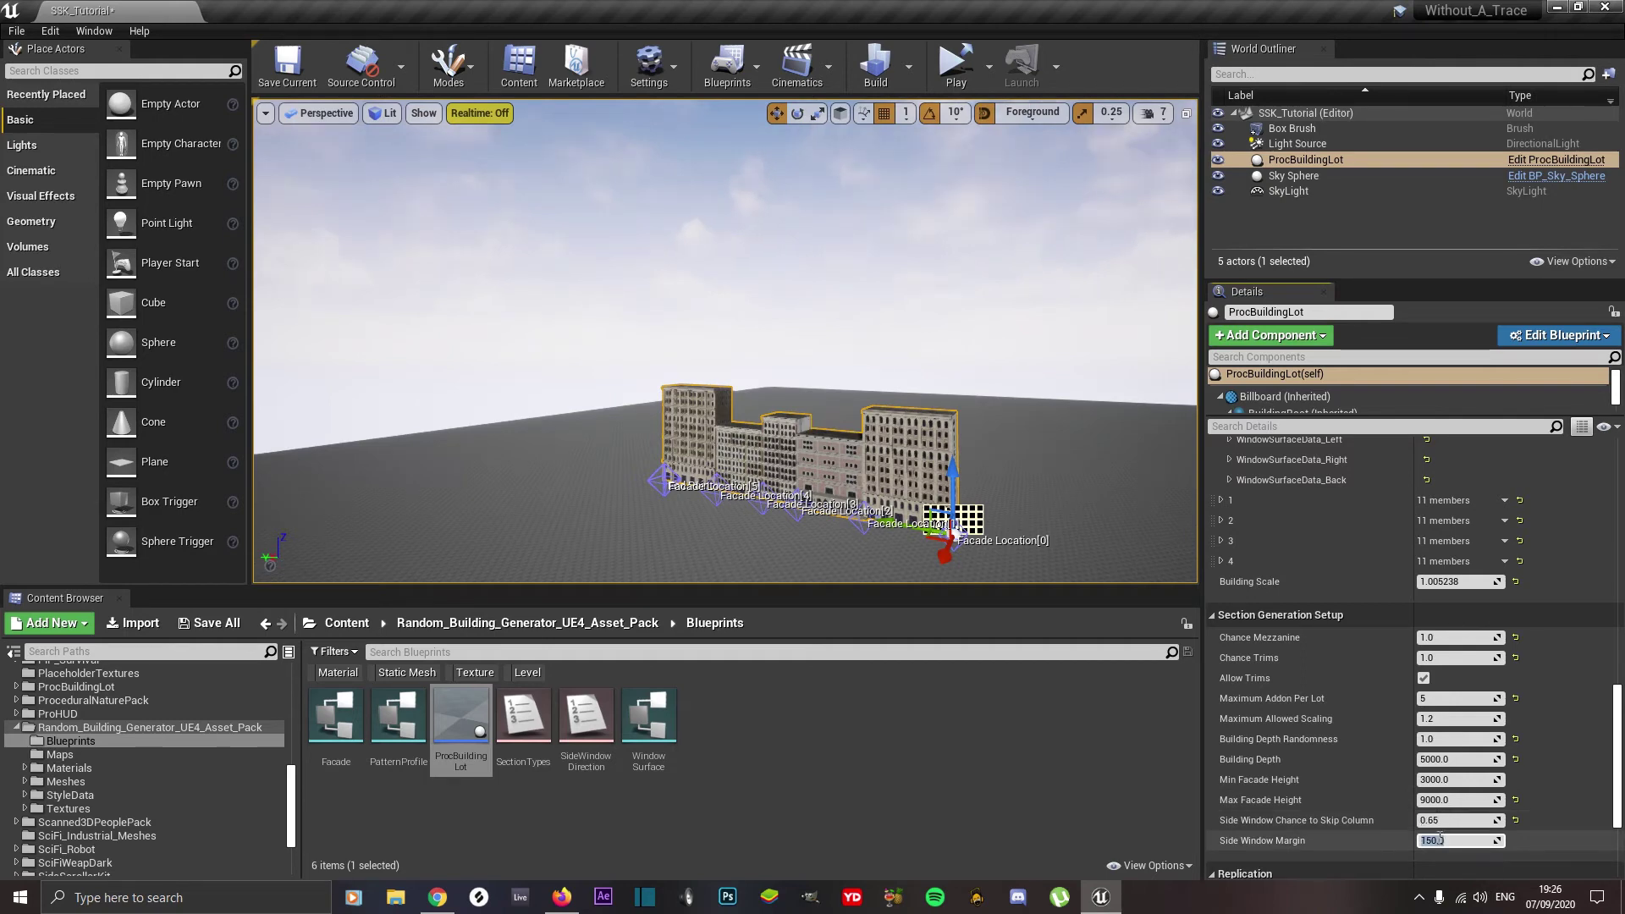
{"action": "type", "text": "275"}
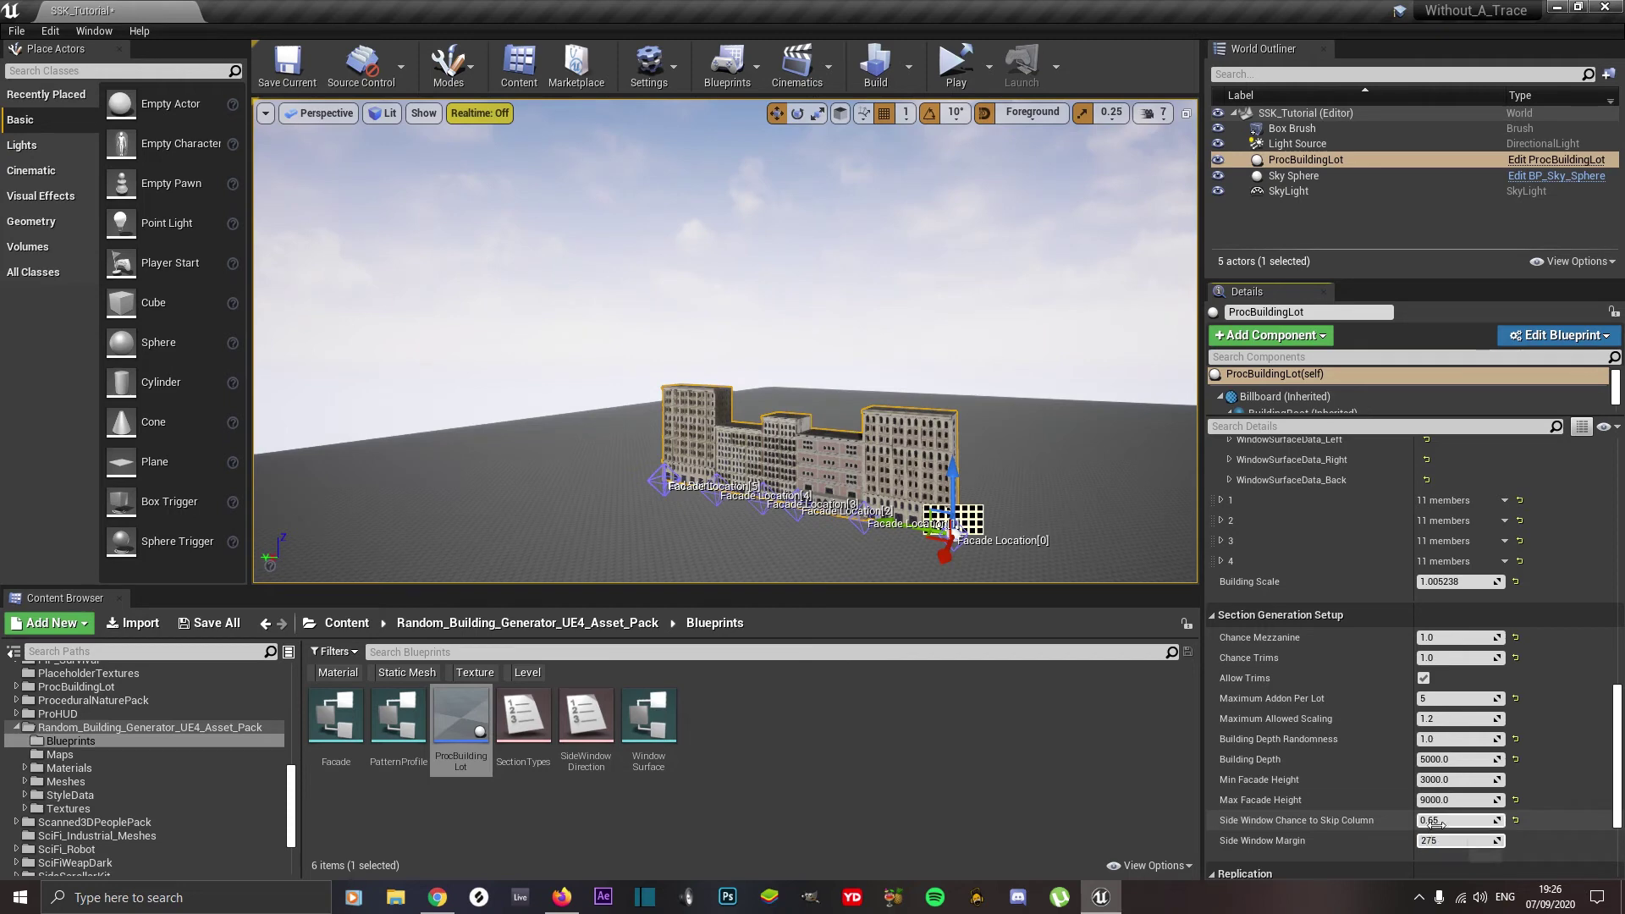
{"action": "key", "text": "Return"}
- Move the Facade Location[4] handle outward along the row, and extend the lot's End Point farther out to regenerate a longer row of buildings
{"action": "middle_click_drag", "start_coordinate": [725, 340], "coordinate": [591, 429]}
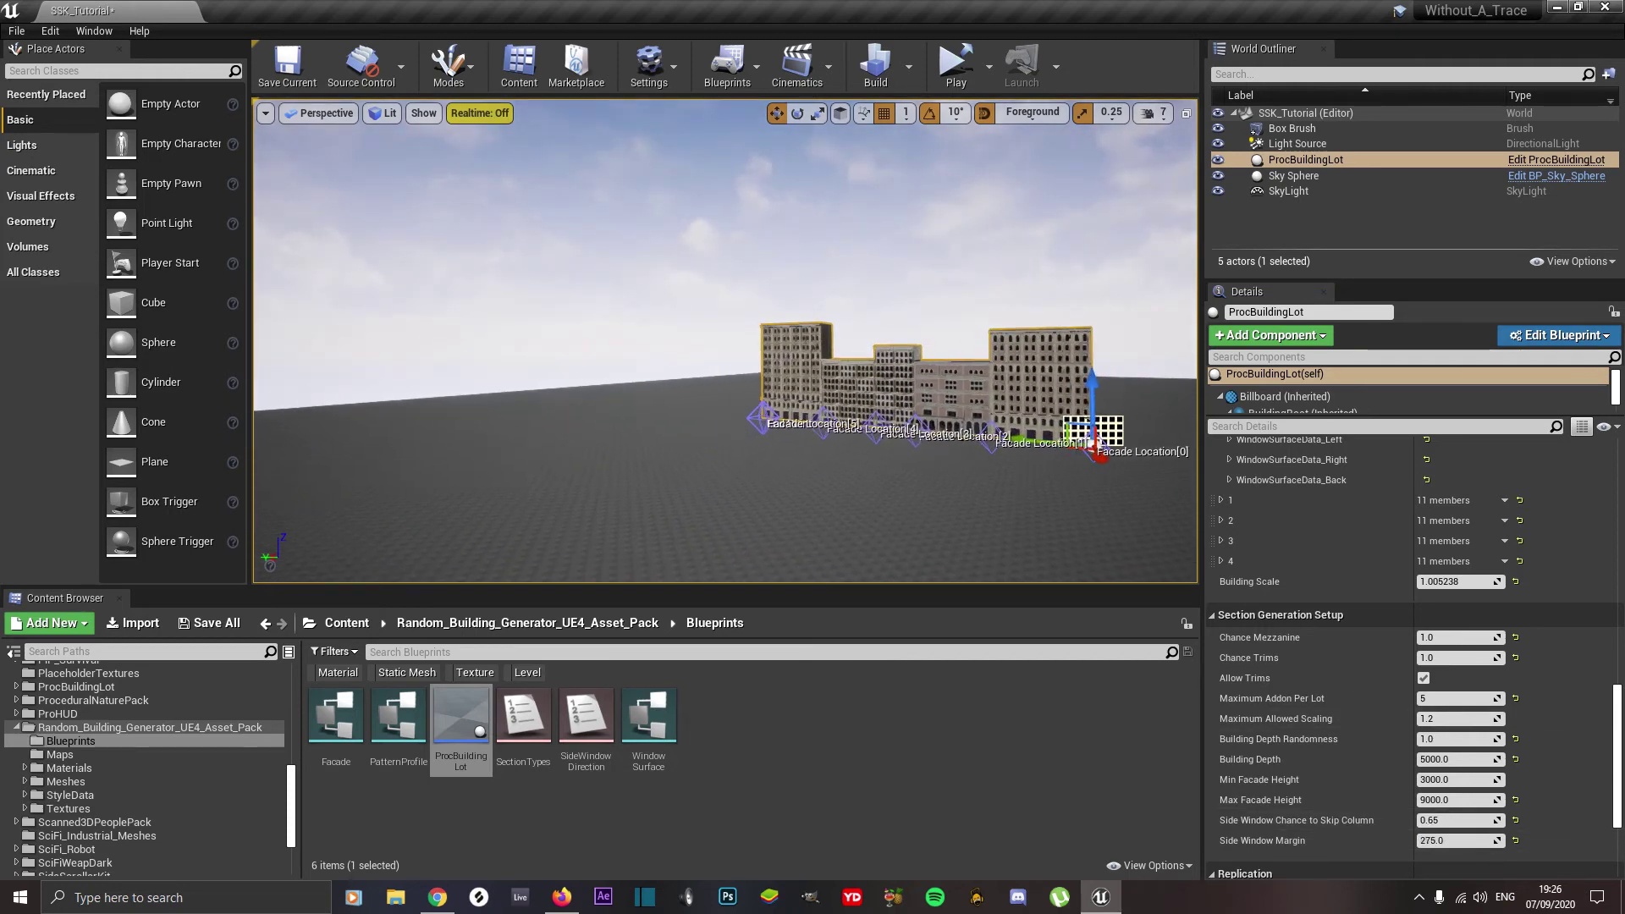
{"action": "right_click_drag", "start_coordinate": [725, 340], "coordinate": [956, 390]}
{"action": "key", "text": "w"}
{"action": "key", "text": "a"}
{"action": "key", "text": "w"}
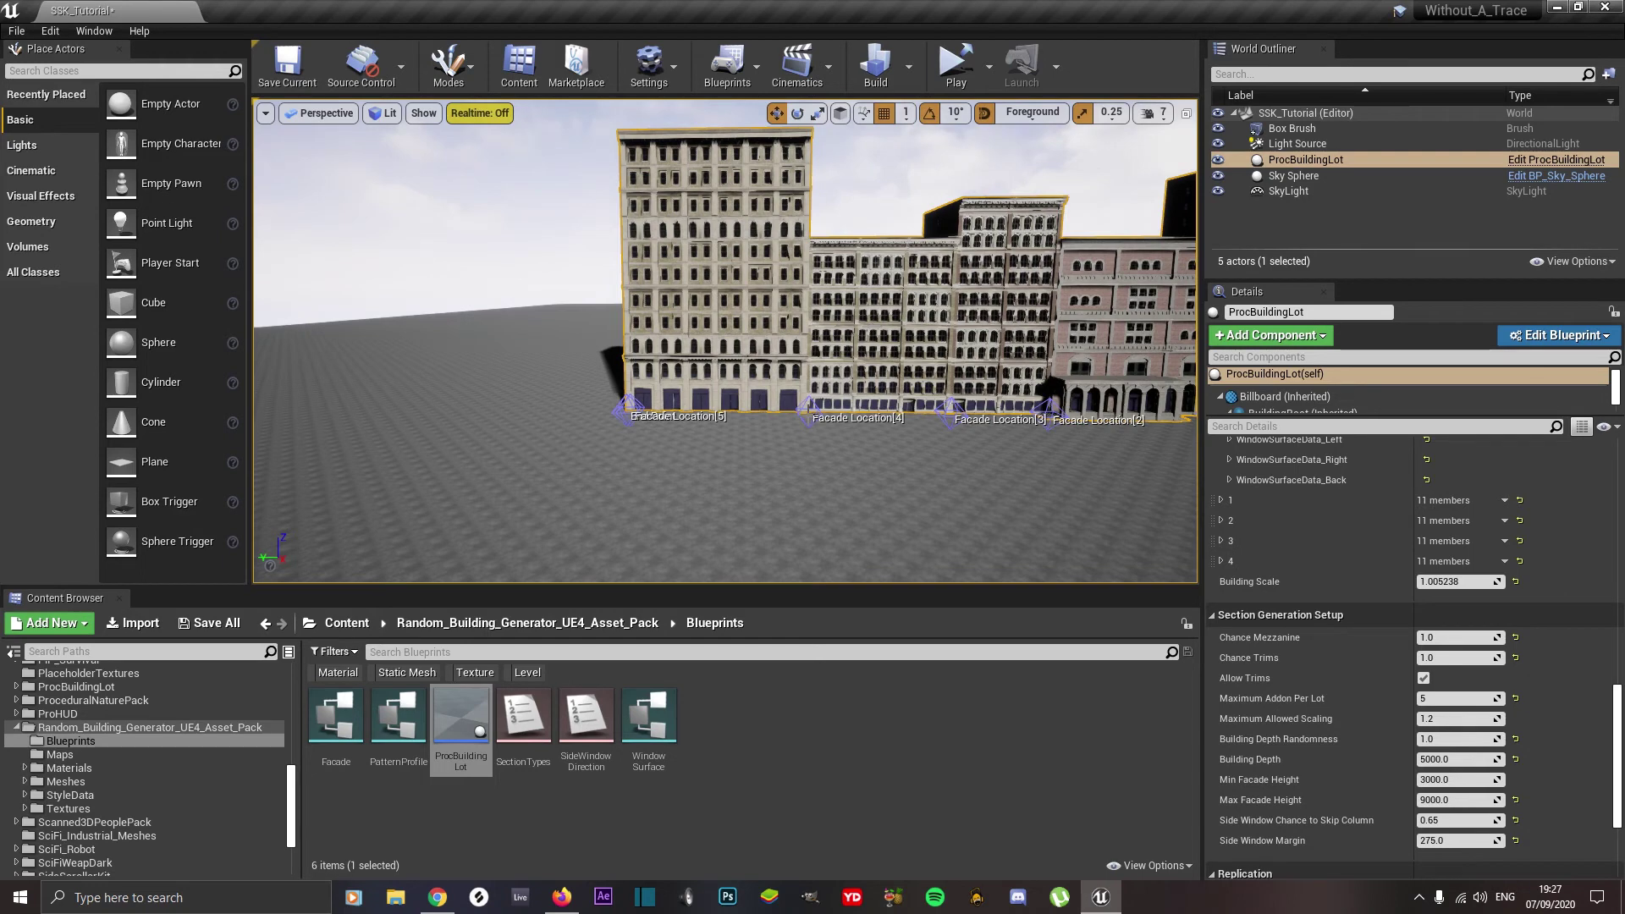
{"action": "left_click", "coordinate": [807, 410]}
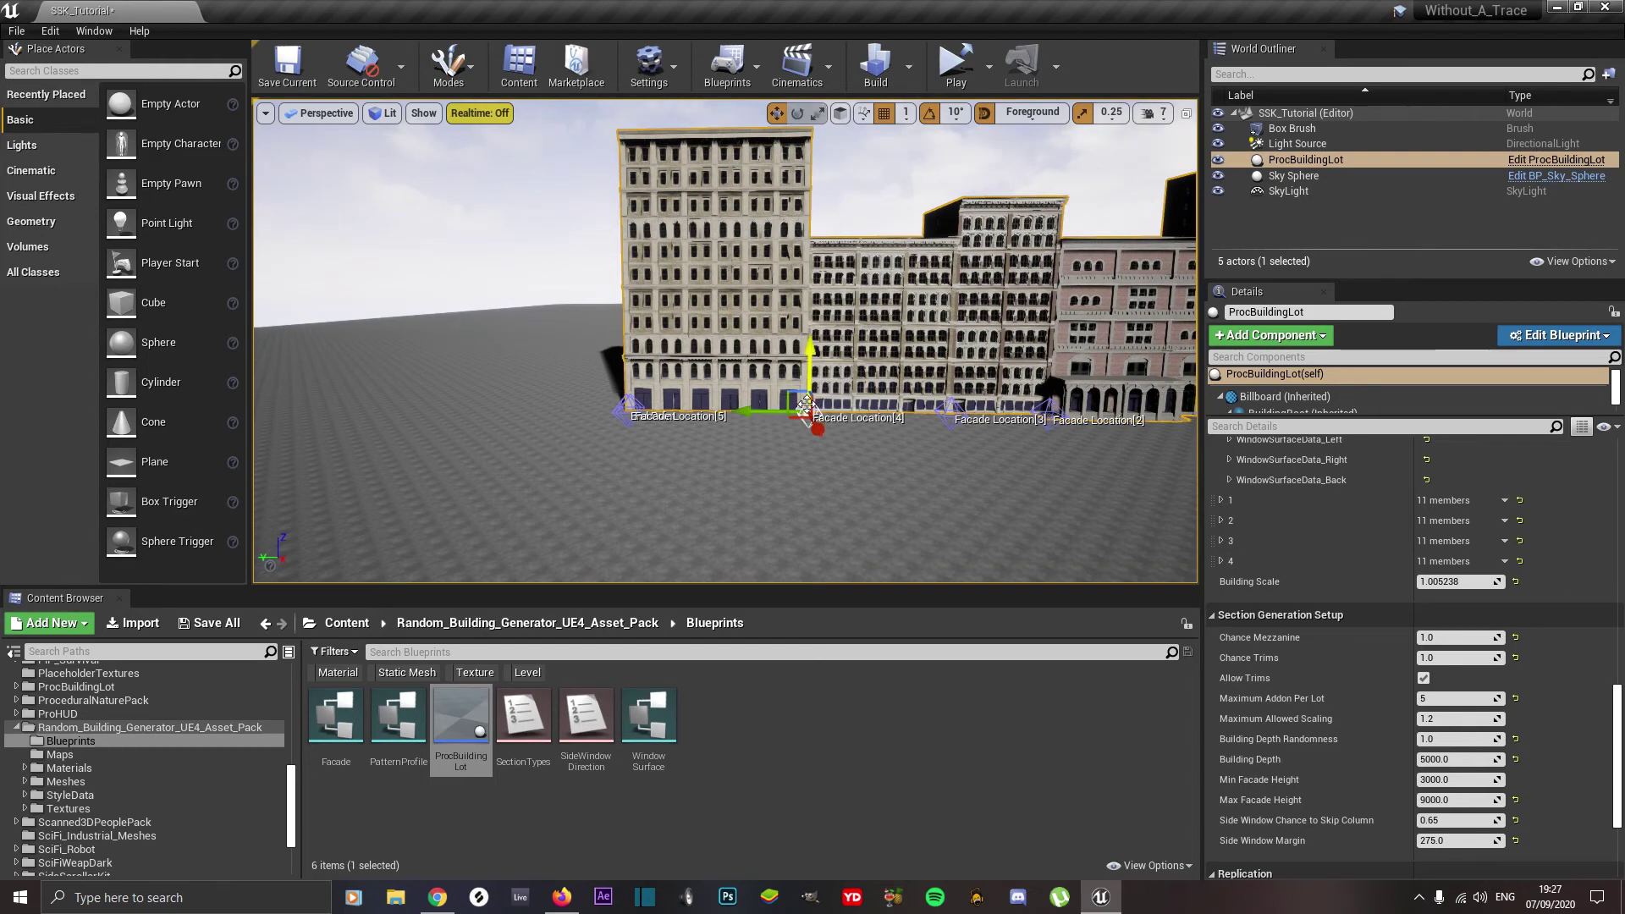
{"action": "left_click_drag", "start_coordinate": [770, 410], "coordinate": [627, 408]}
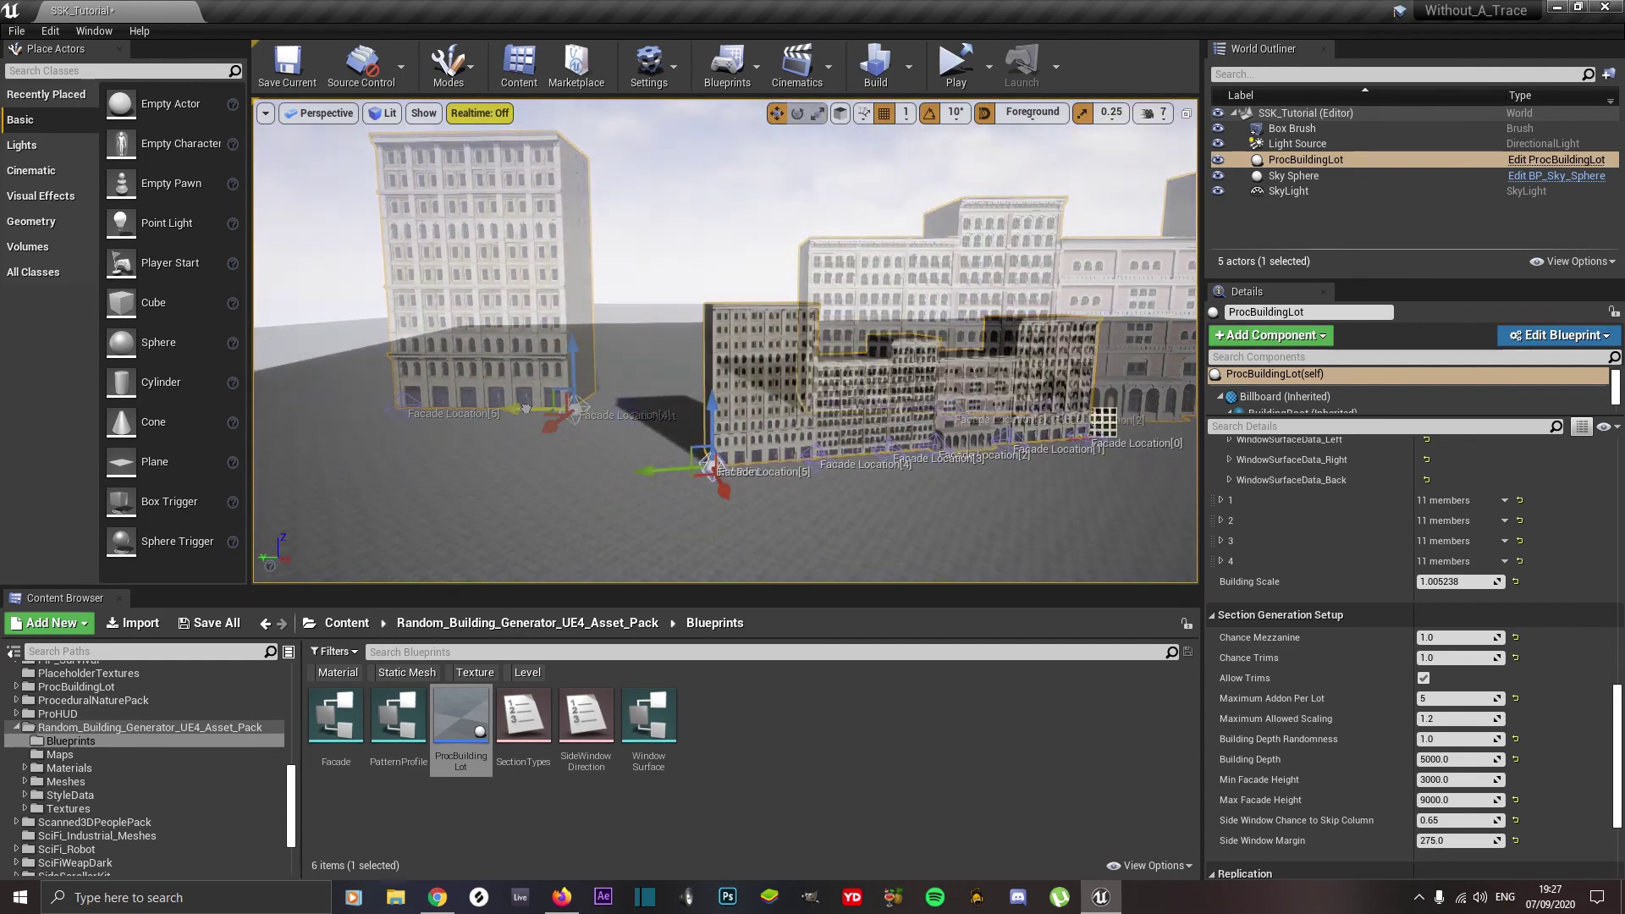
{"action": "left_click_drag", "start_coordinate": [656, 471], "coordinate": [254, 534]}
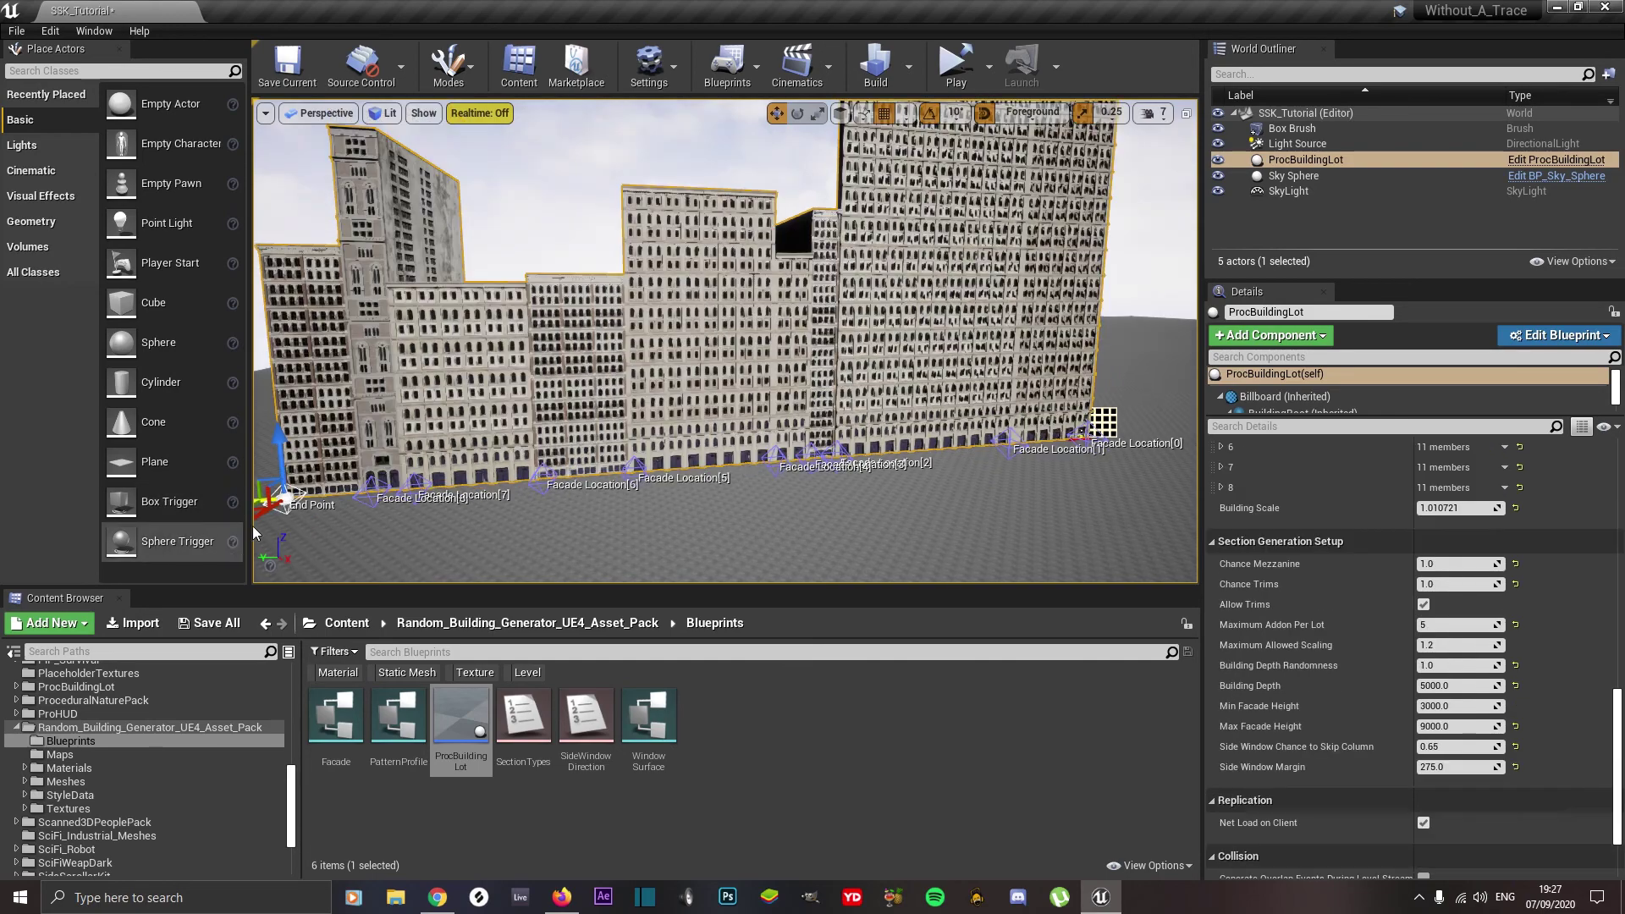